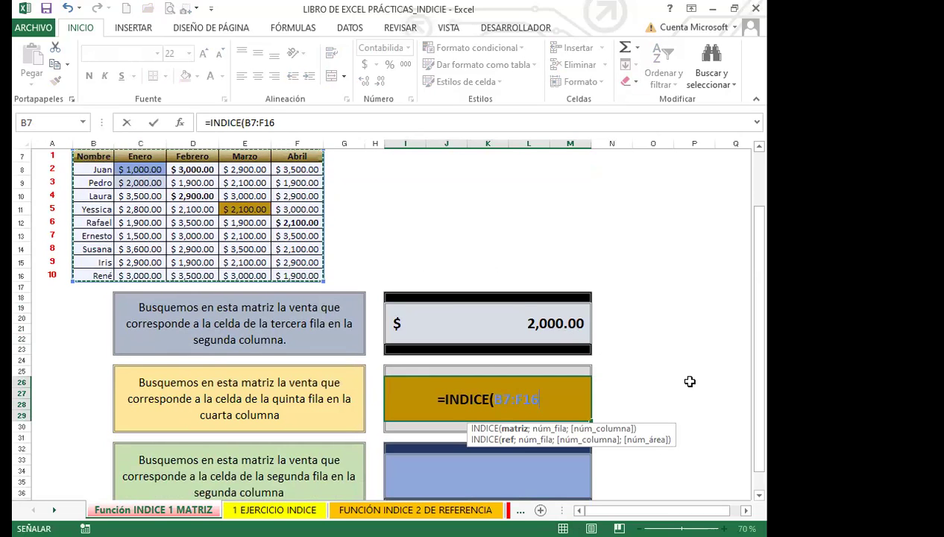
- Complete the INDICE formula over B7:F16 in I26 with row number 5 and column number 4
text(;)
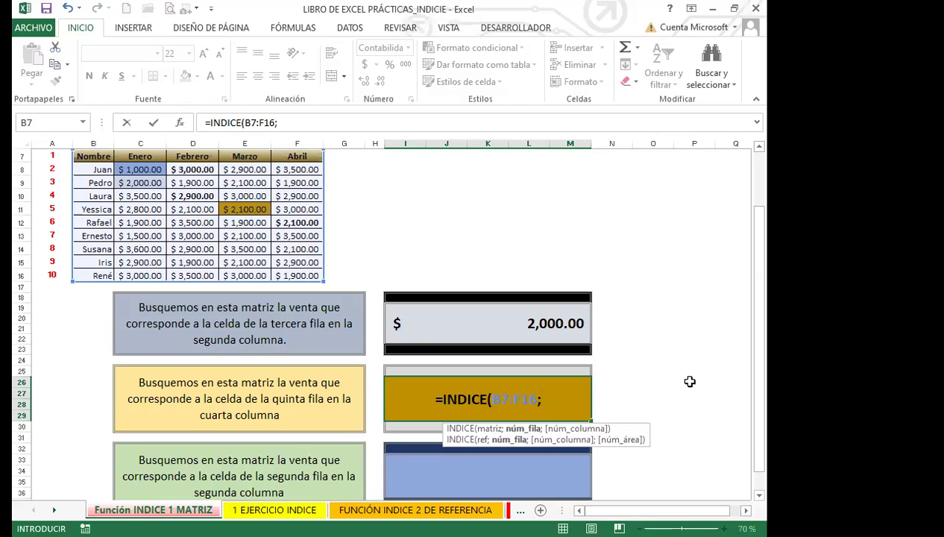
text(5)
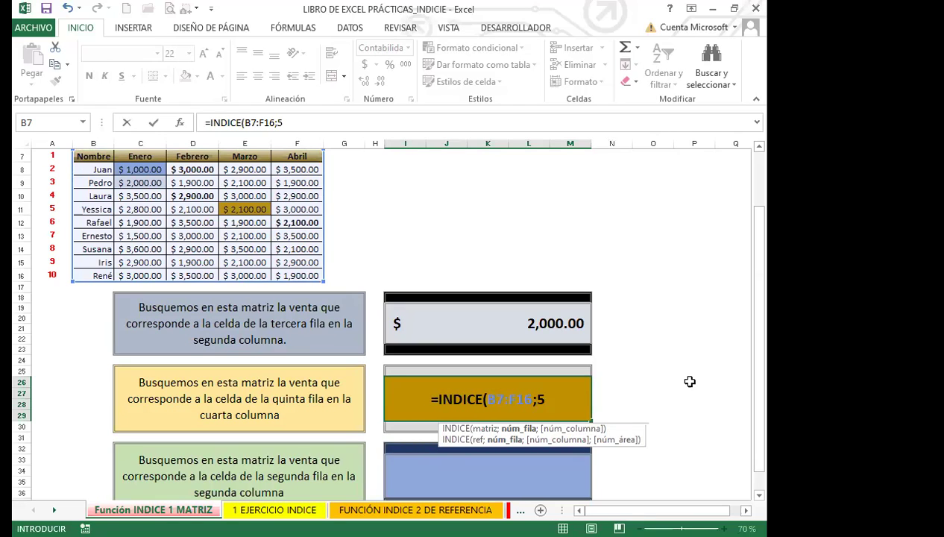
text(;)
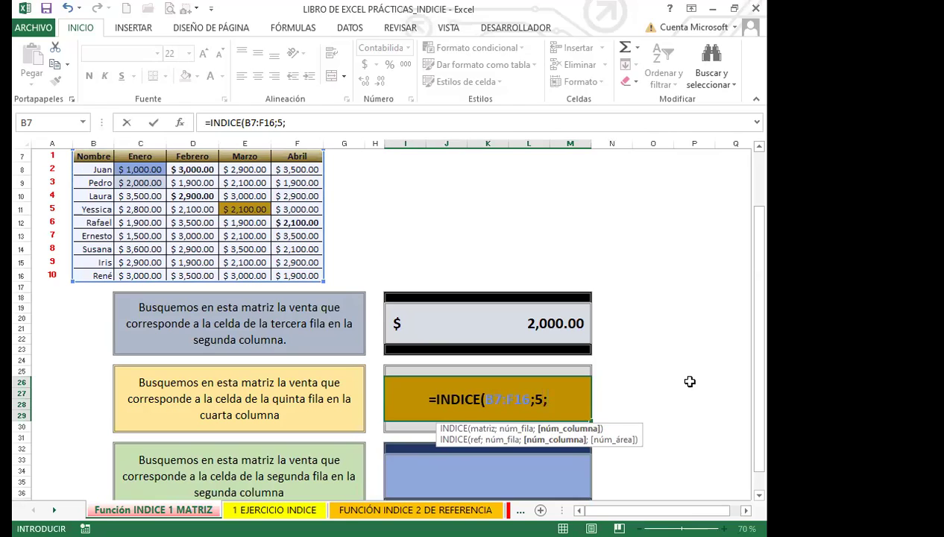
text(4)
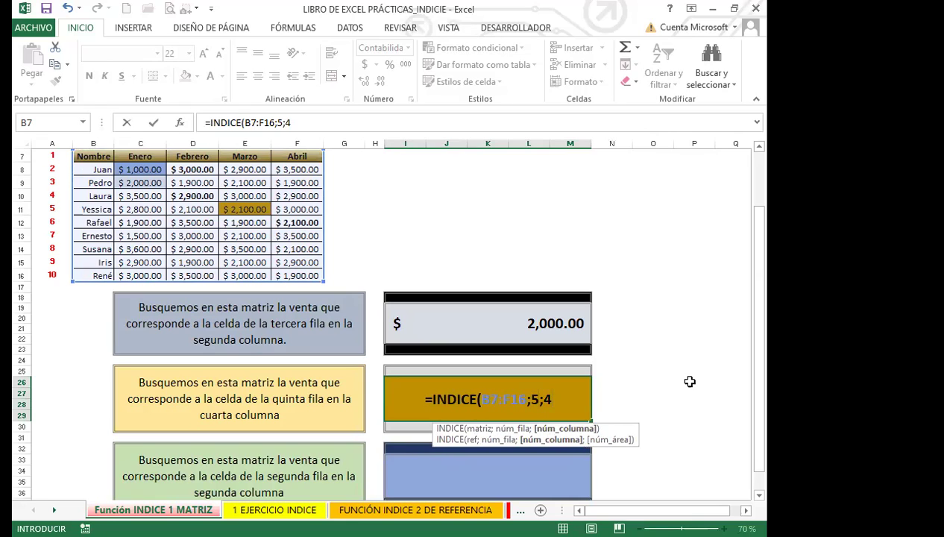
text())
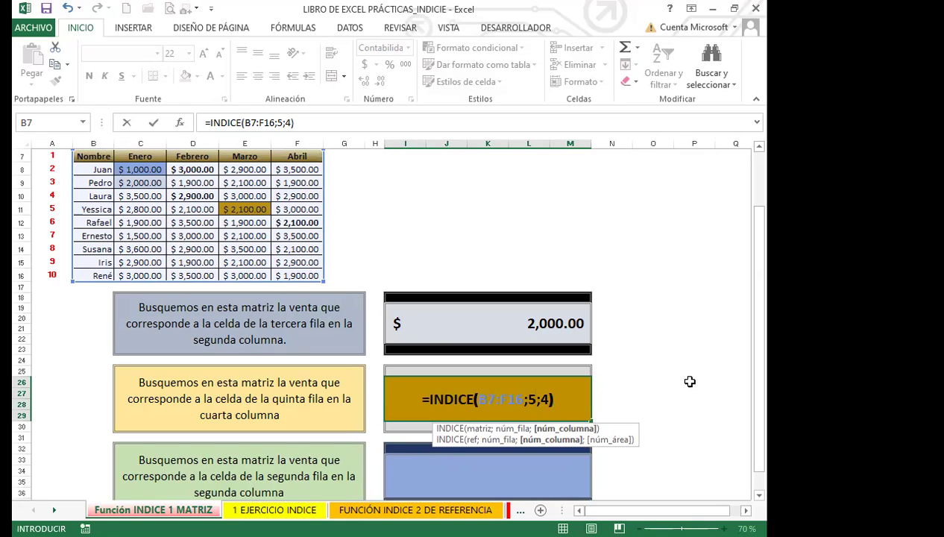
key(Return)
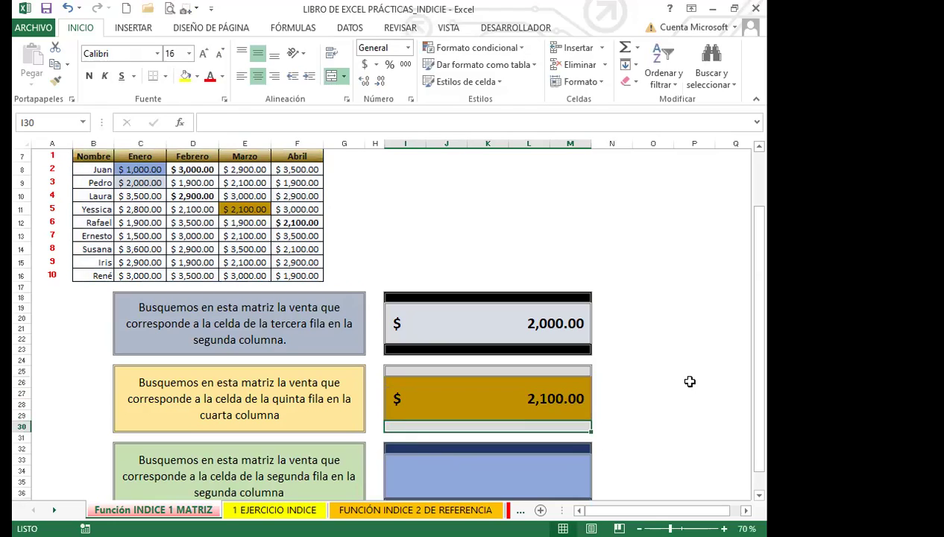
- Check the I26 result against the intersection of sheet row 11 and column E, and compare the highlighted cells C8, C9 and E11
click(522, 391)
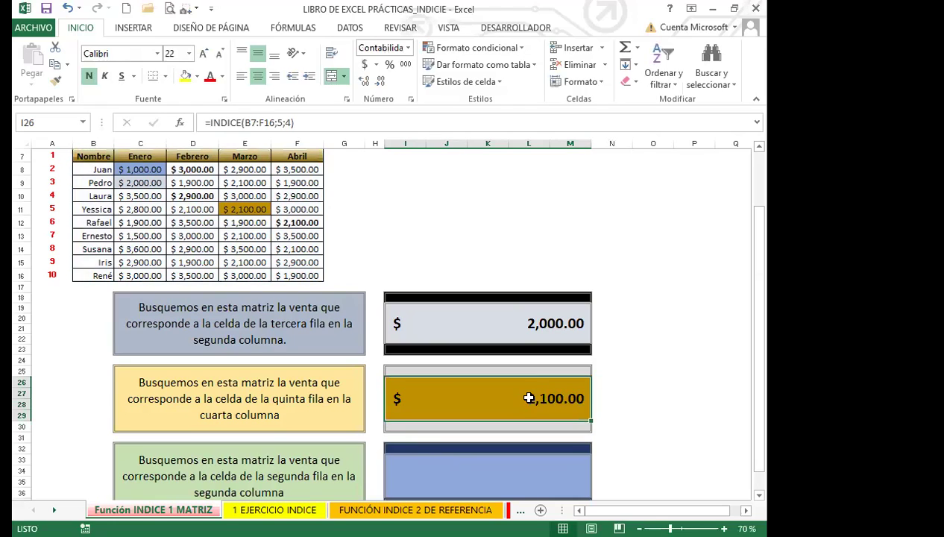
click(22, 208)
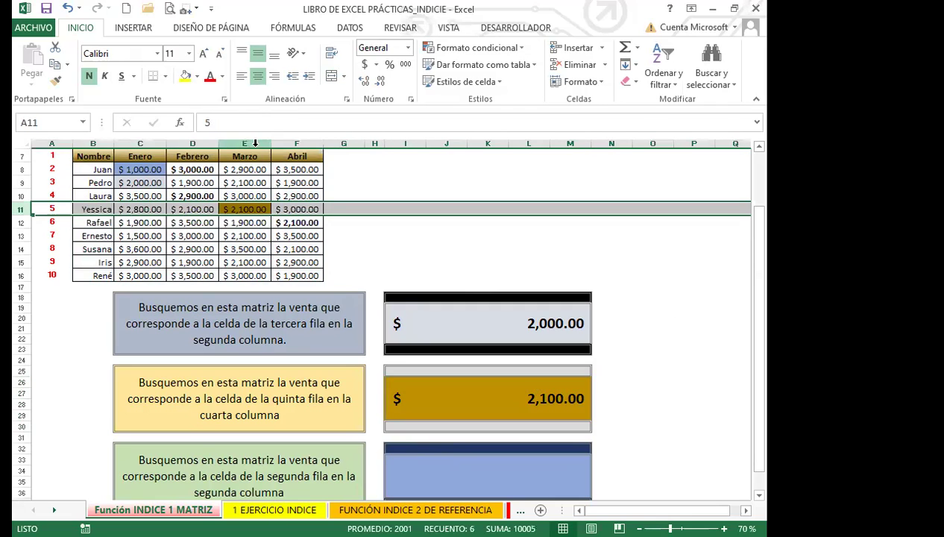
click(258, 143)
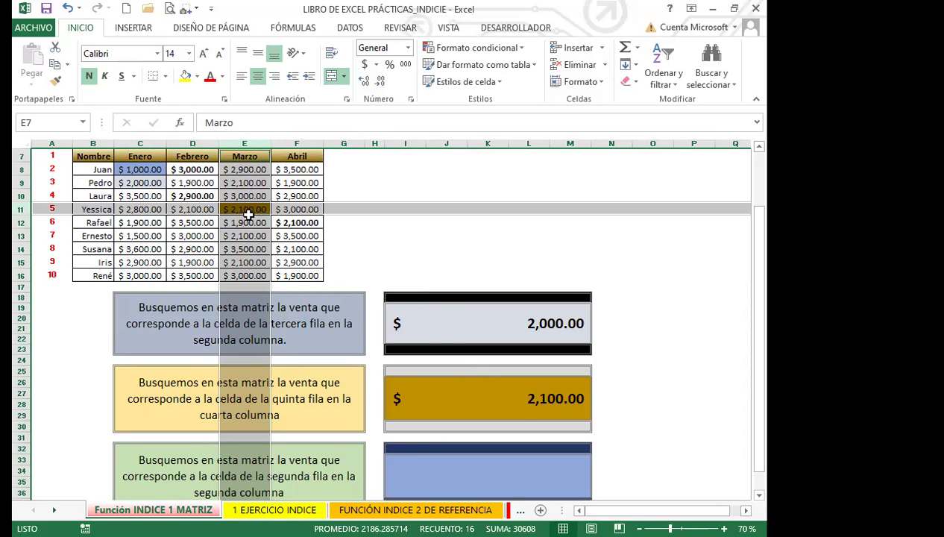
click(492, 404)
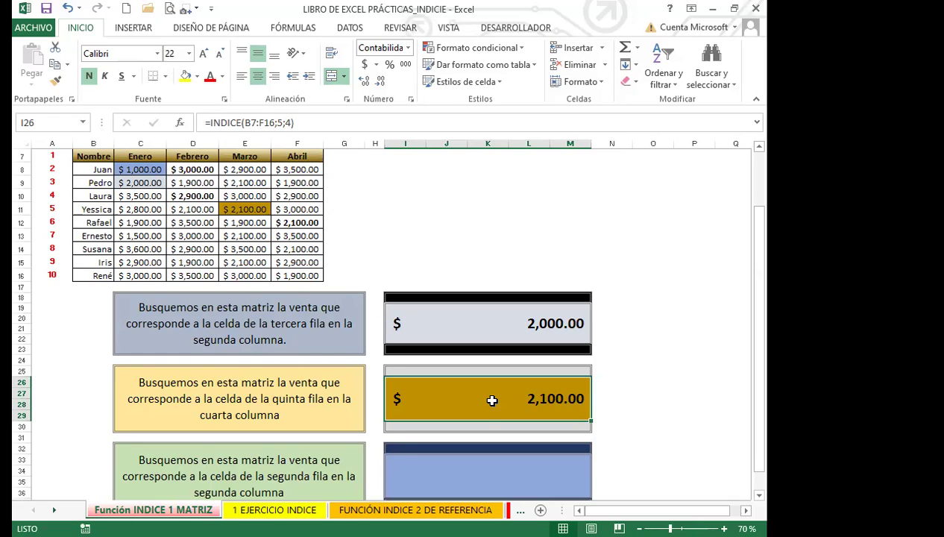
click(149, 171)
click(146, 182)
click(245, 209)
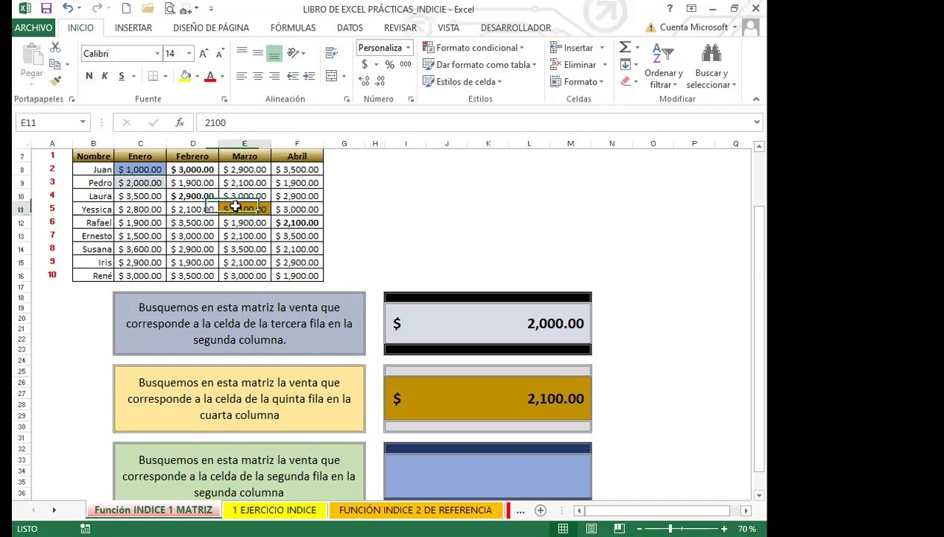
click(142, 169)
click(142, 182)
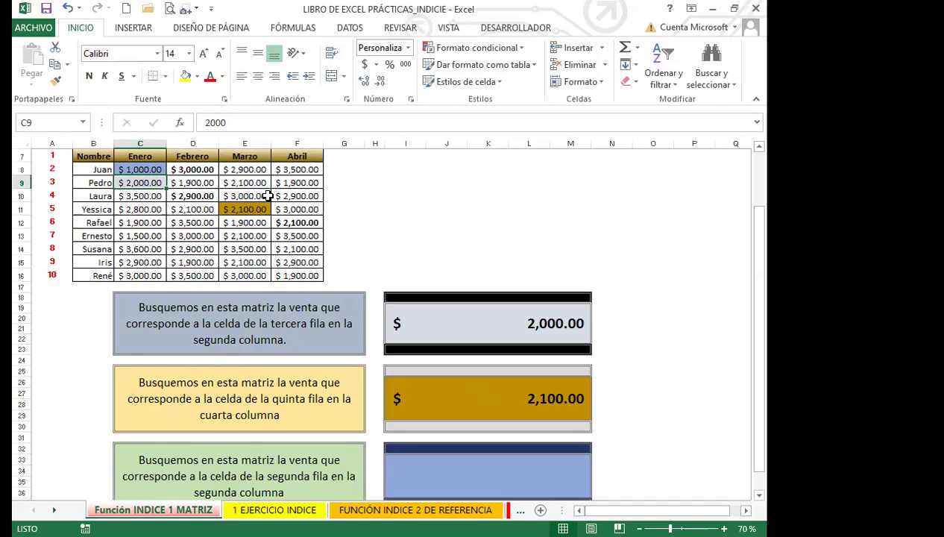
click(246, 210)
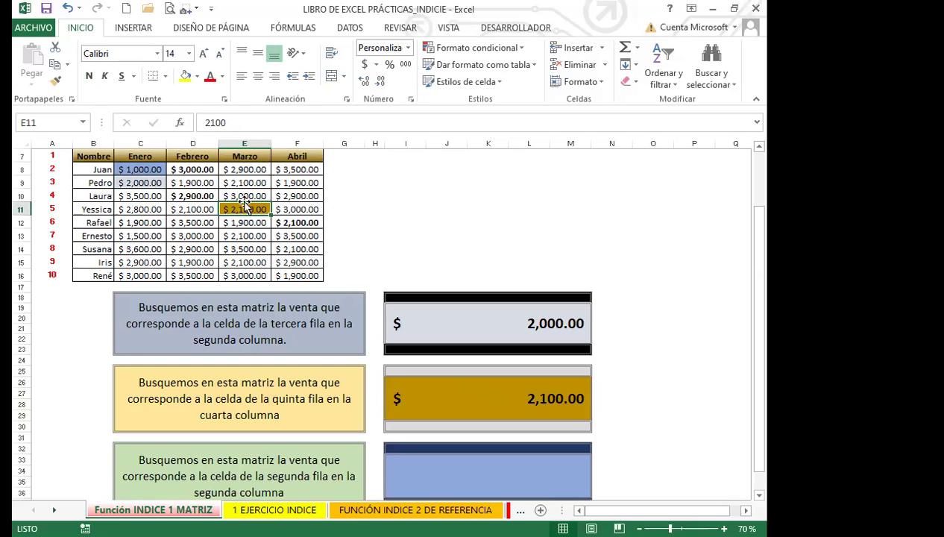
click(141, 169)
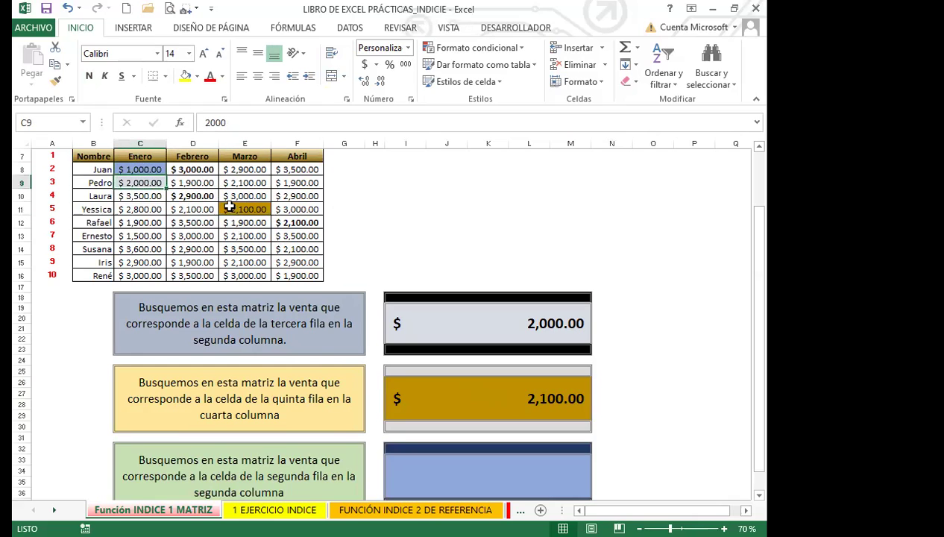
click(229, 208)
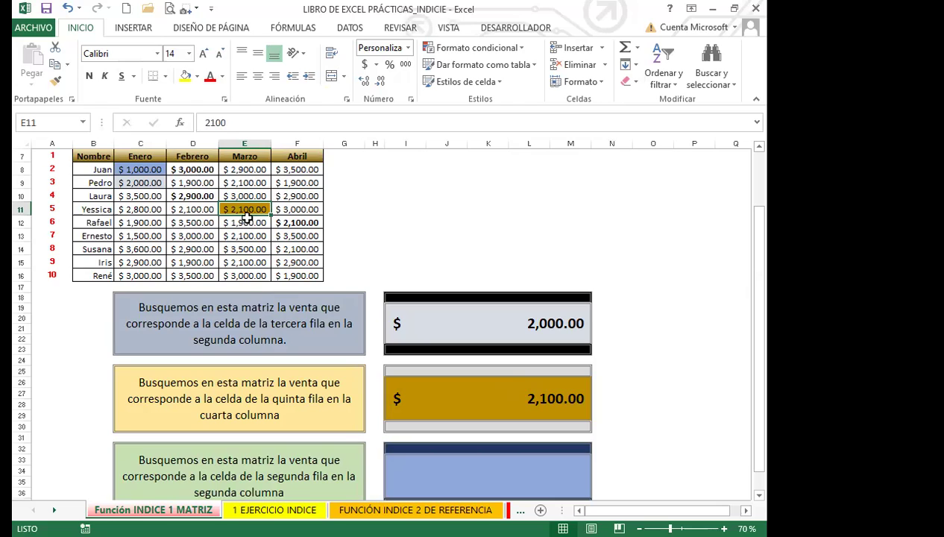
click(458, 401)
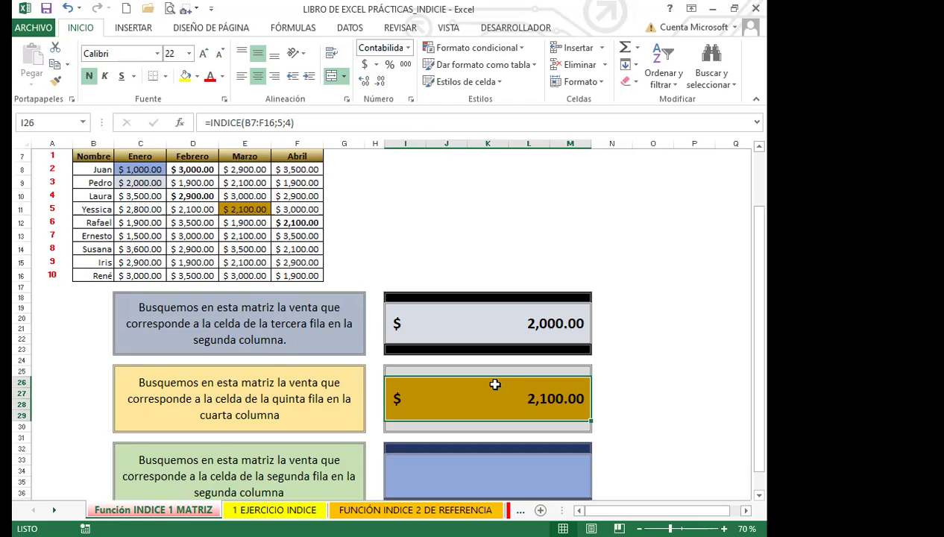
- Start an INDICE formula in I33, beside the second-row, second-column question, with B7:F16 as the matrix
scroll(495, 392, down, 1)
click(502, 439)
scroll(638, 427, down, 1)
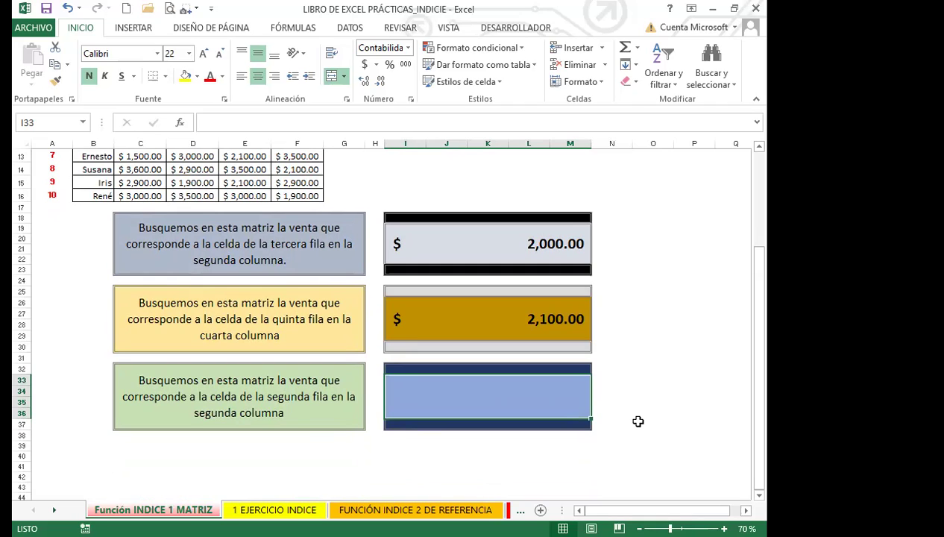
text(=i)
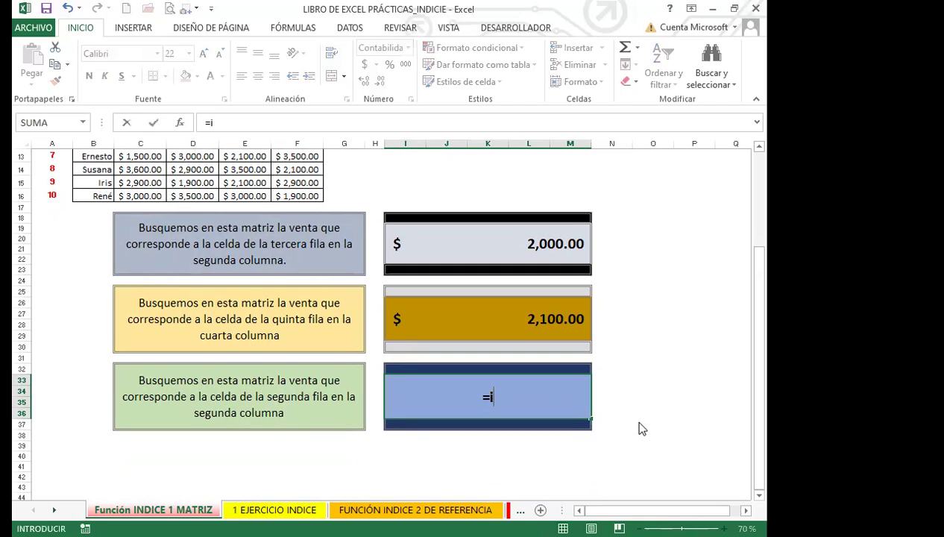
text(n)
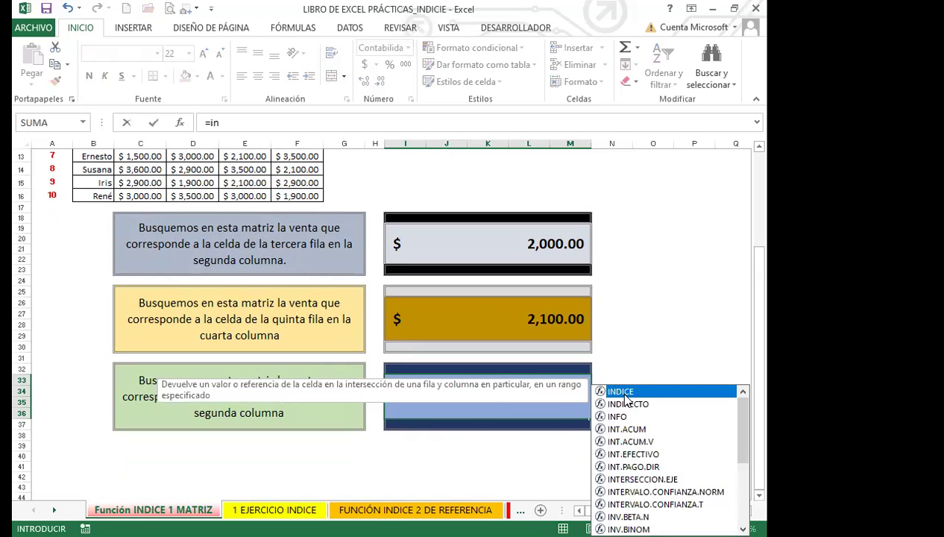
key(Tab)
scroll(93, 261, up, 1)
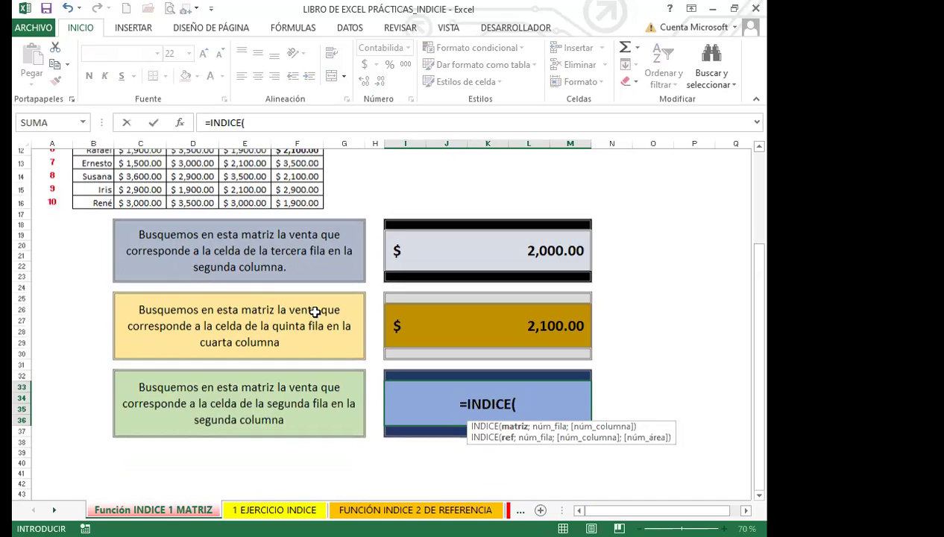
scroll(314, 311, up, 2)
drag(94, 183, 298, 301)
scroll(662, 383, down, 1)
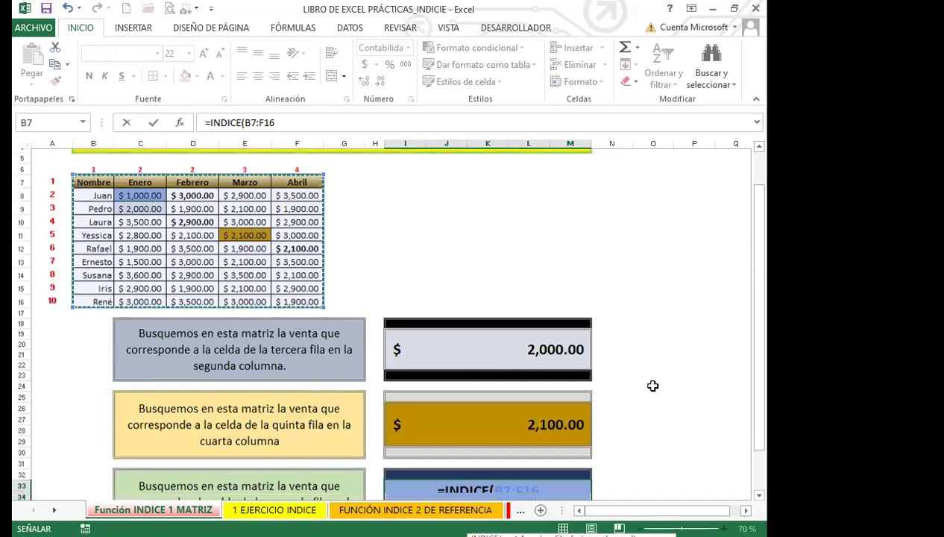
scroll(652, 386, down, 2)
- Complete the INDICE formula in I33 with row number 2 and column number 2
text(;)
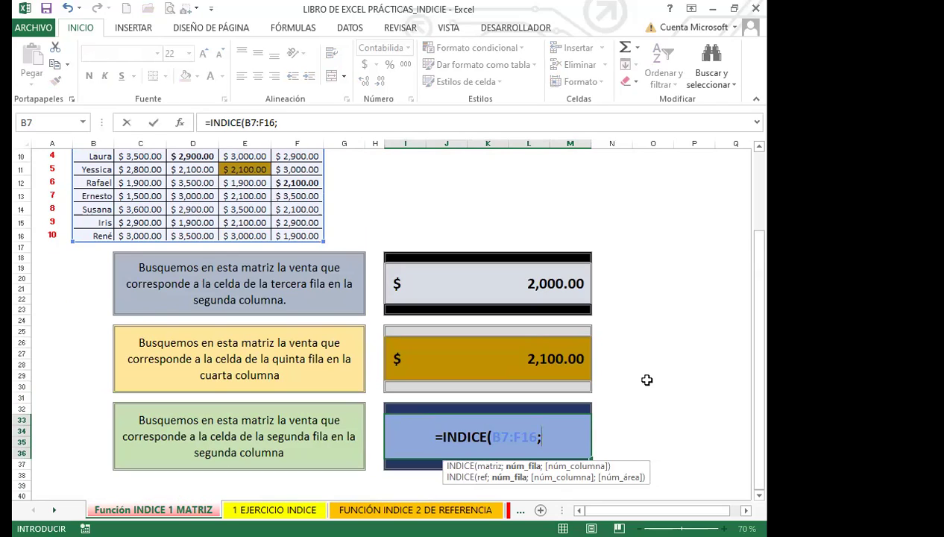
text(2)
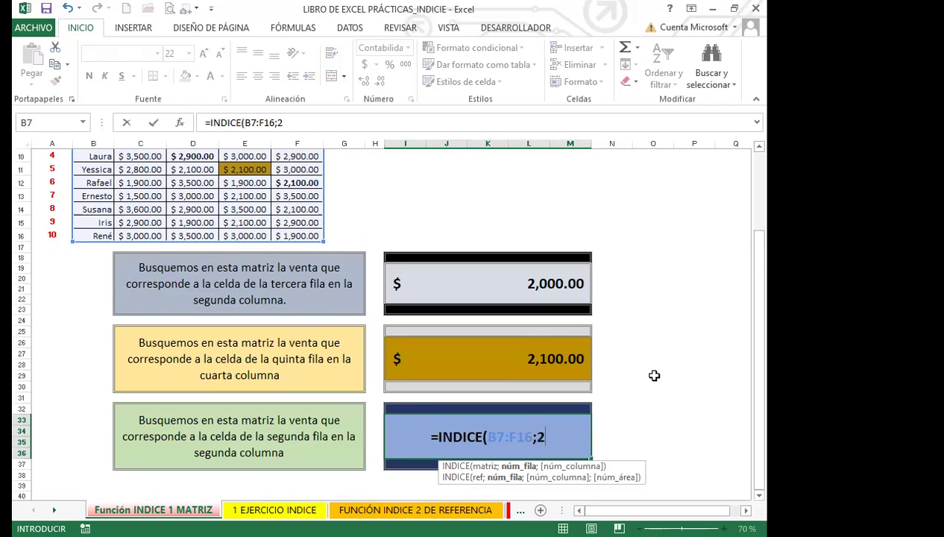
text(;)
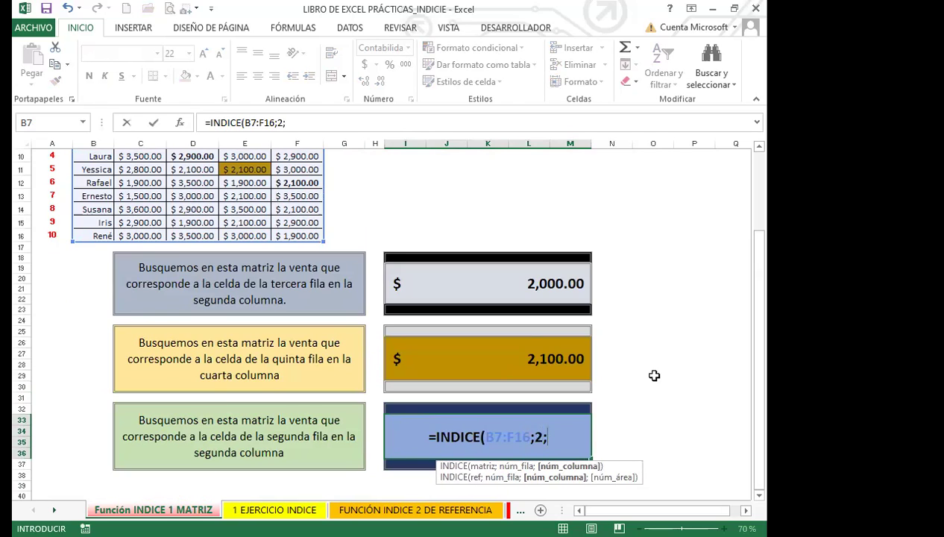
text(2)
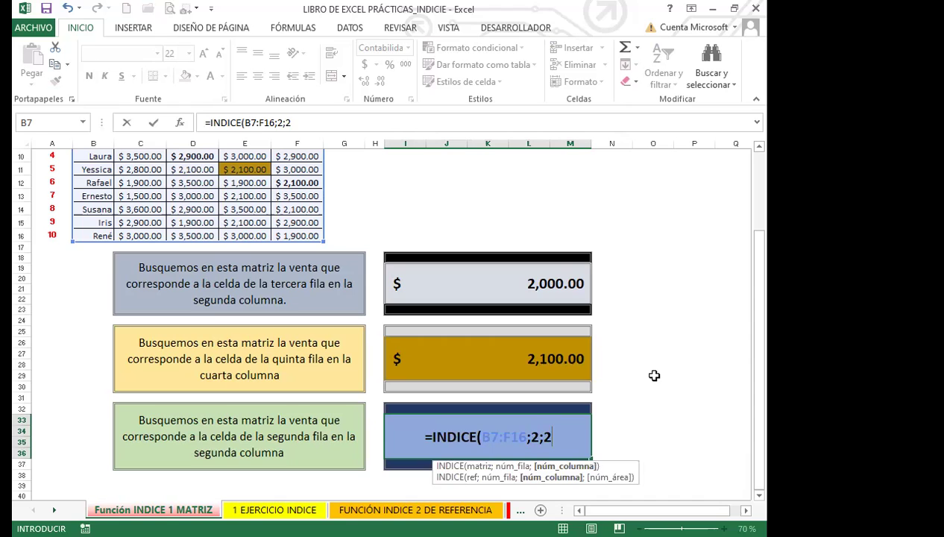
text())
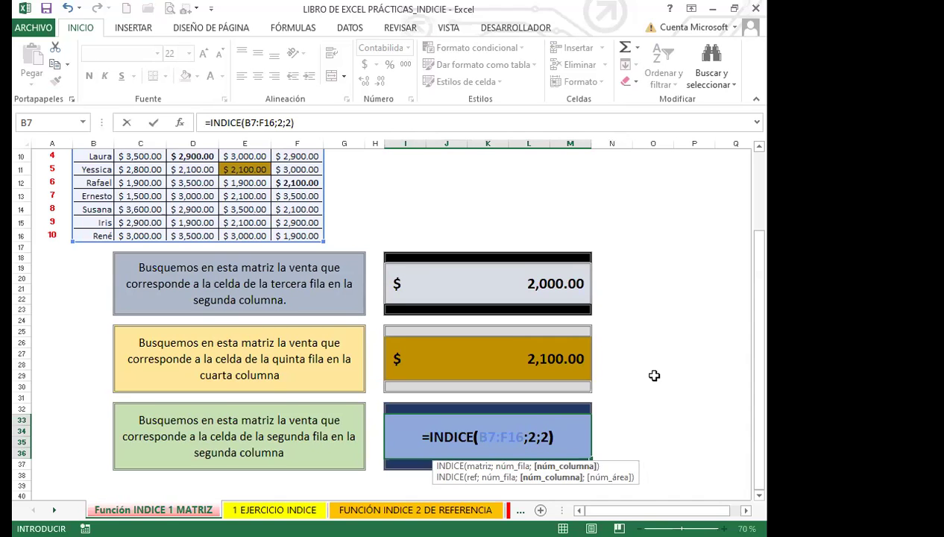
key(Return)
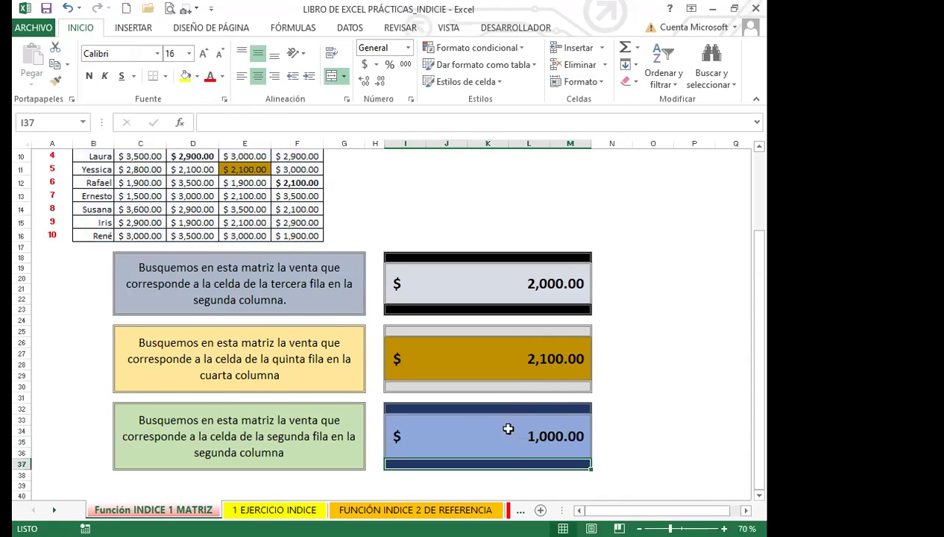
- Compare the I33 result with table cell C8 and review the INDICE formulas in I19, I26 and I33 against their questions
click(508, 429)
scroll(127, 246, down, 1)
scroll(142, 243, up, 3)
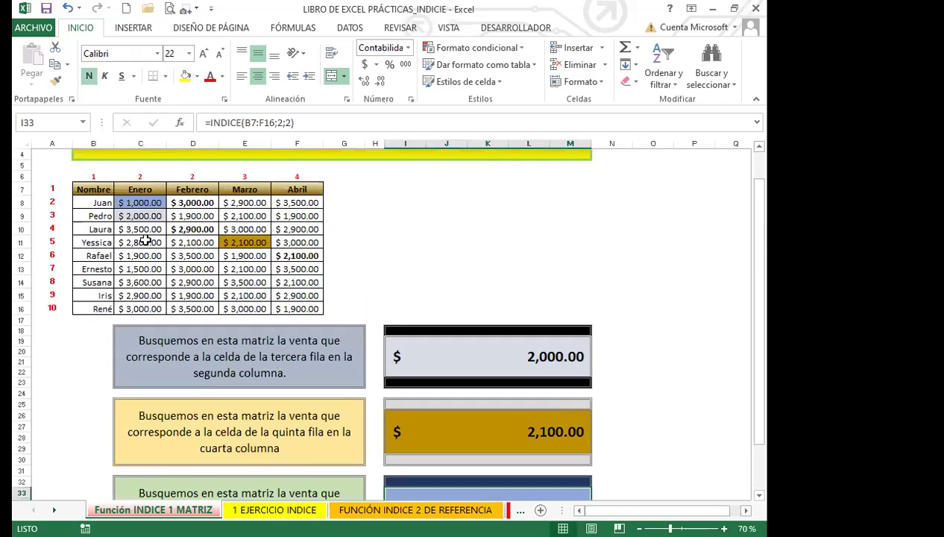
click(134, 203)
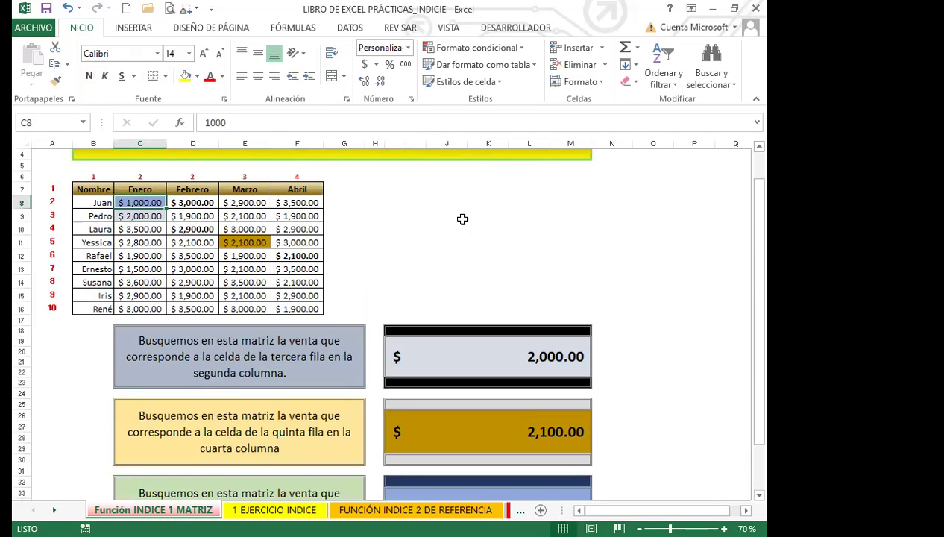
click(472, 355)
click(486, 430)
scroll(493, 431, down, 5)
click(488, 328)
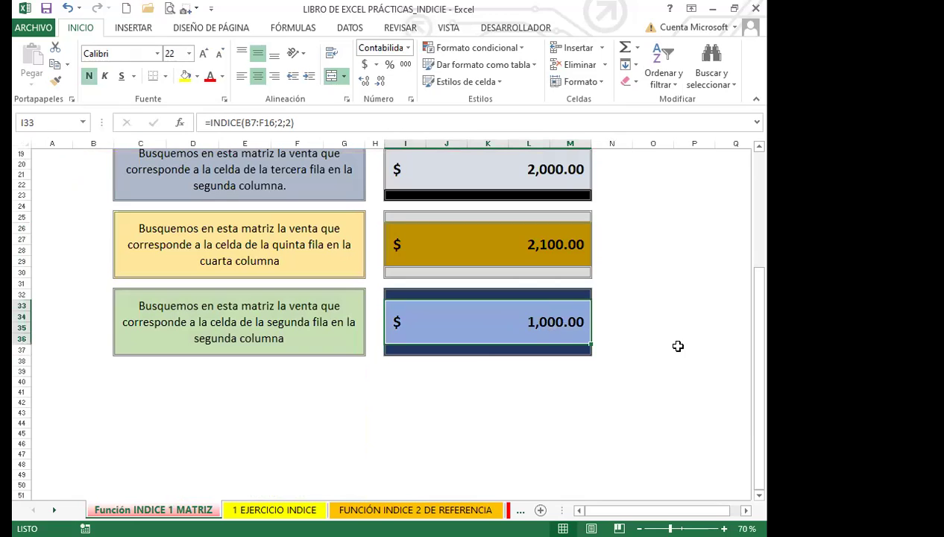
scroll(673, 349, up, 2)
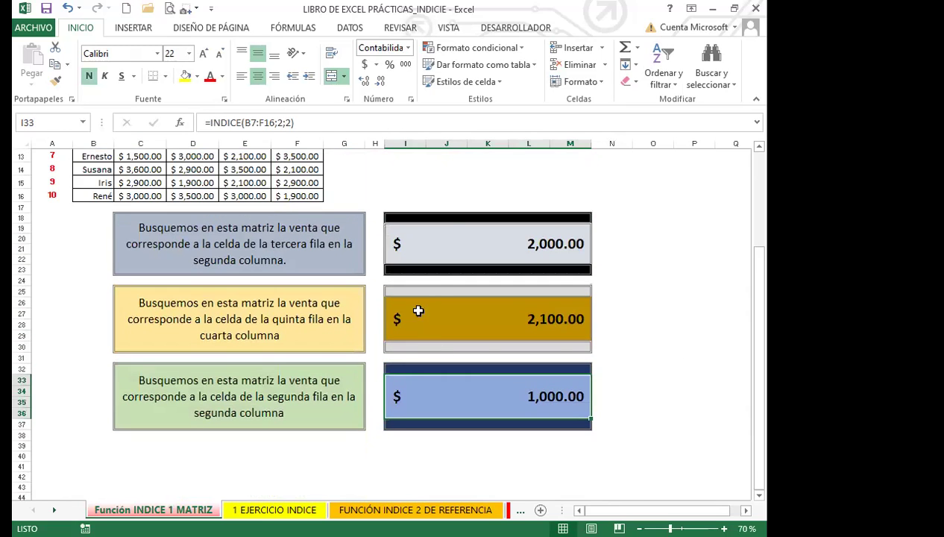
click(446, 227)
scroll(470, 273, up, 4)
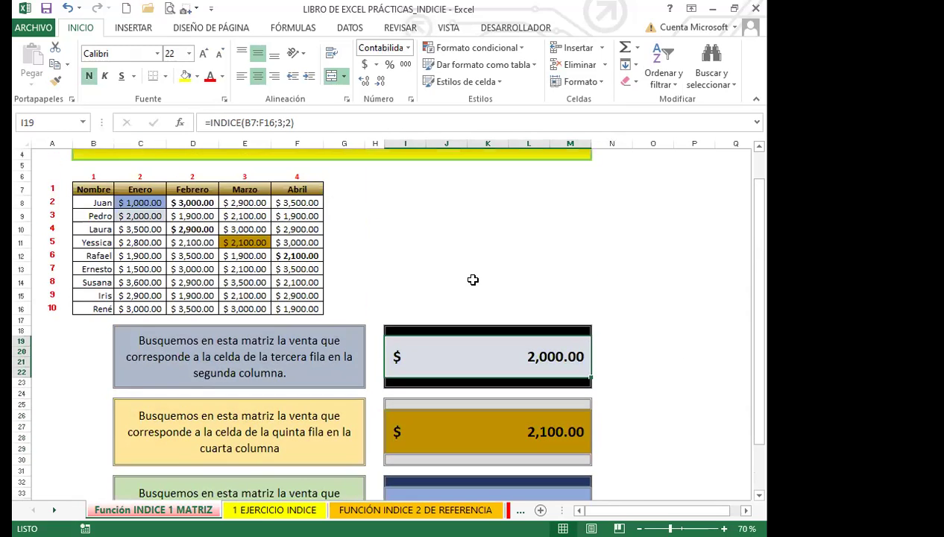
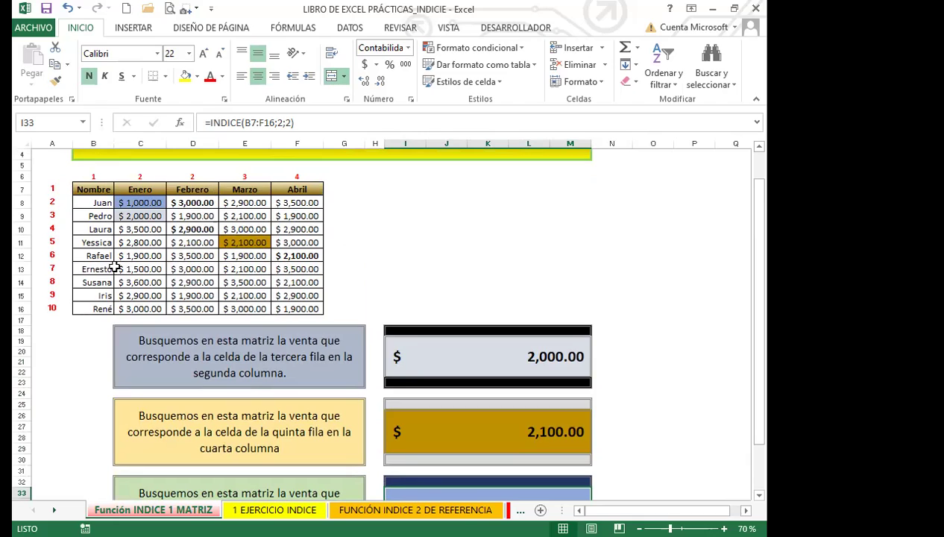
click(458, 354)
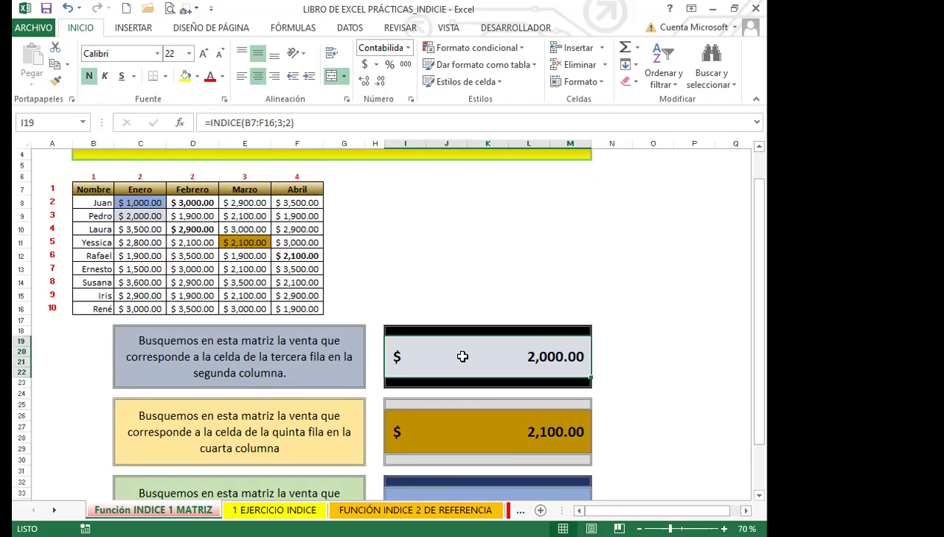
click(240, 356)
click(482, 372)
click(503, 442)
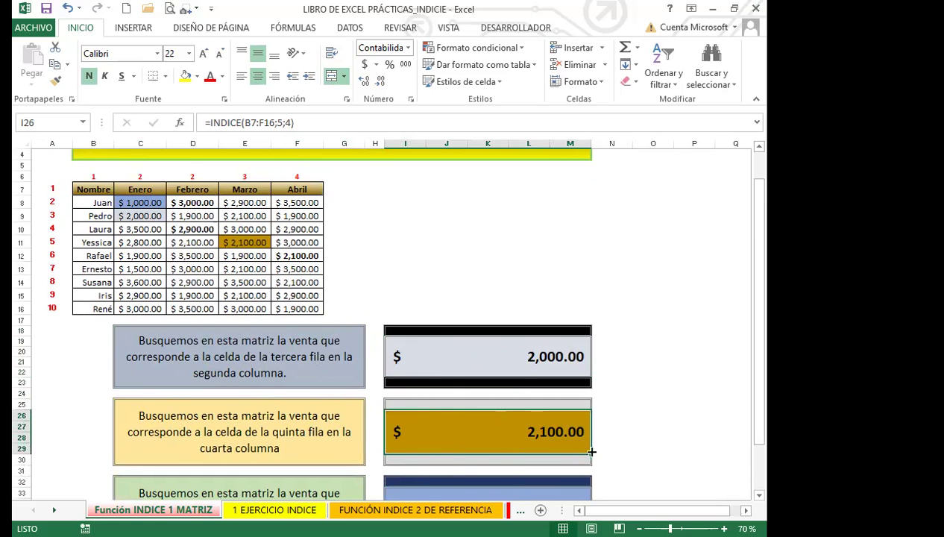
- Open the 1 EJERCICIO INDICE sheet and look over the student grades table and the INDICE questions below it
click(680, 427)
scroll(274, 425, up, 1)
scroll(274, 424, up, 1)
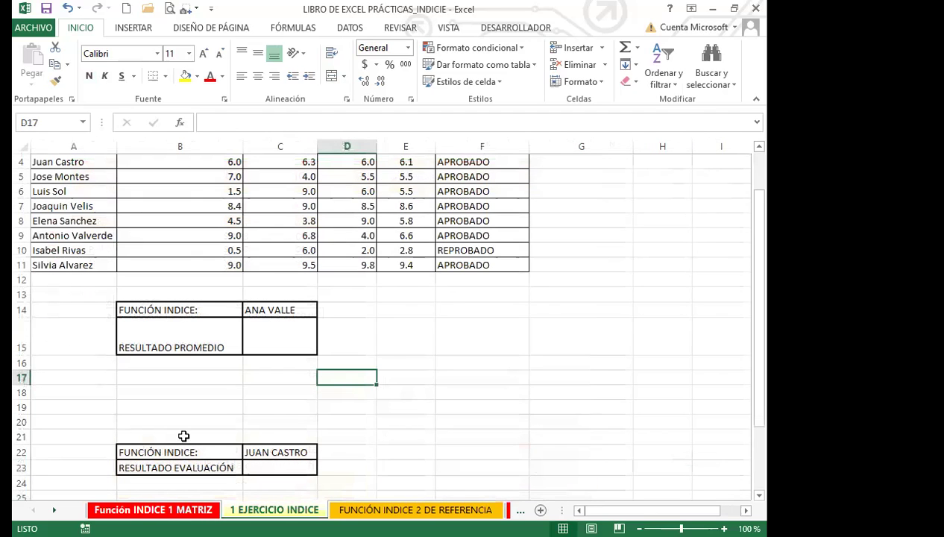
key(Left)
key(Down)
key(Down)
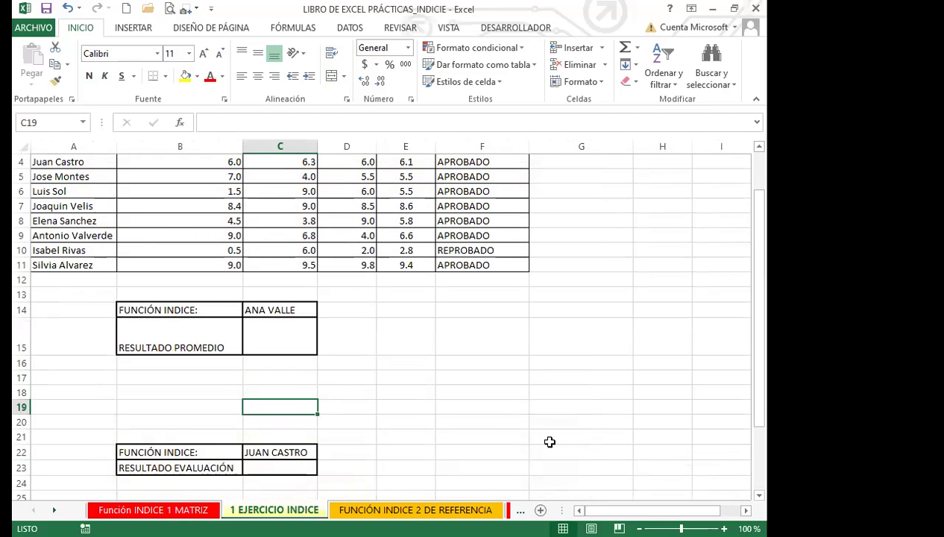
scroll(336, 299, up, 1)
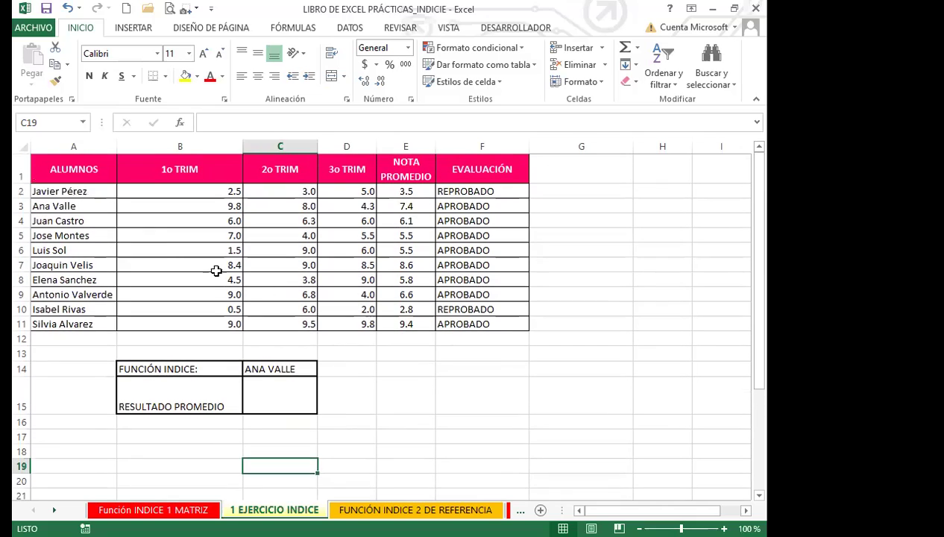
click(179, 250)
click(171, 176)
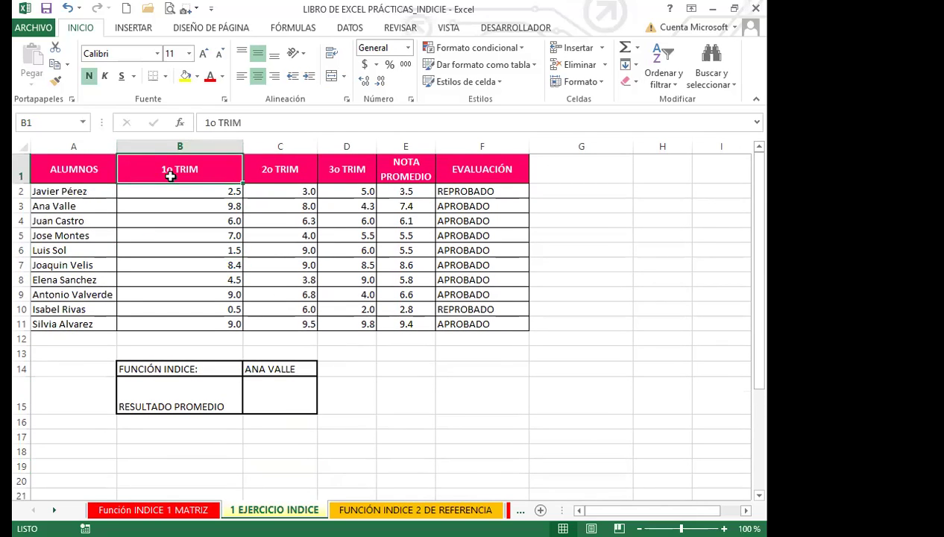
- Start an INDICE formula in C15, the RESULTADO PROMEDIO cell, with the grades table A1:F11 as the matrix
click(283, 403)
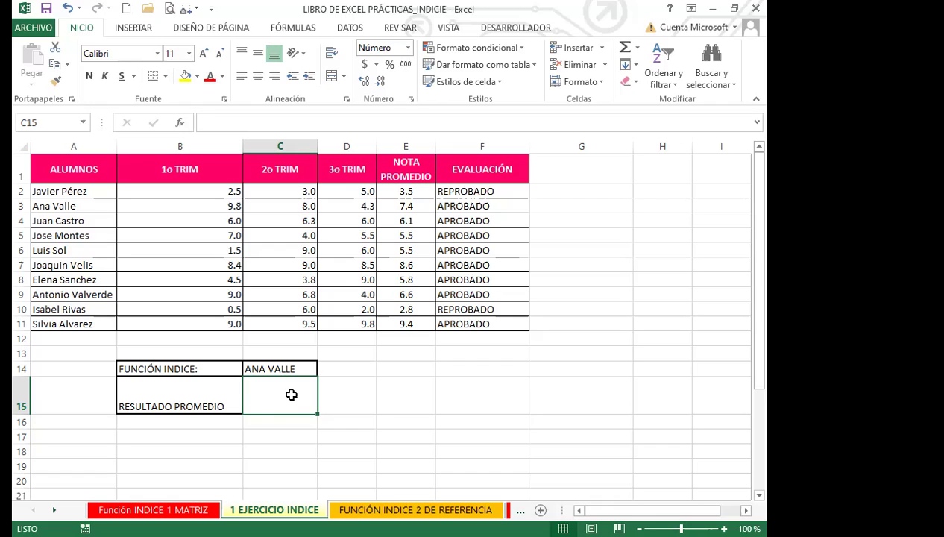
text(=)
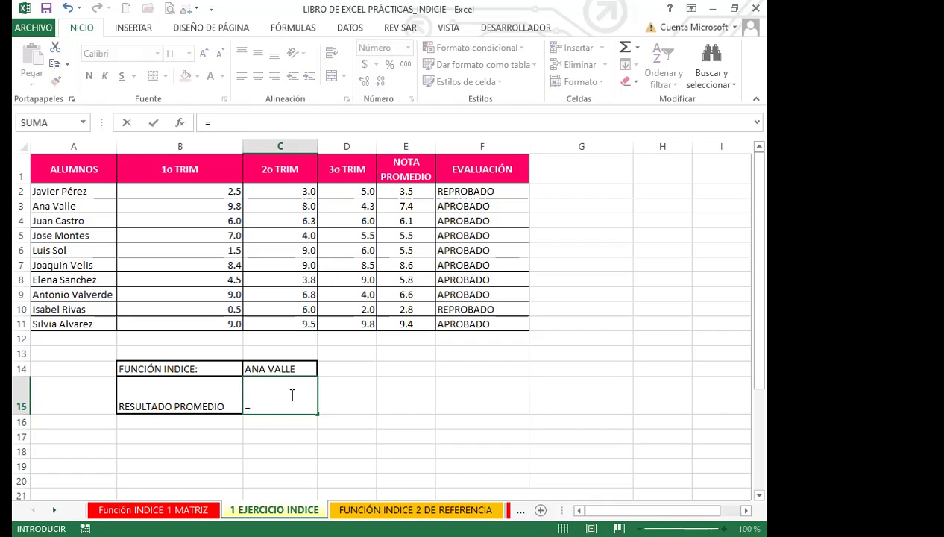
click(72, 169)
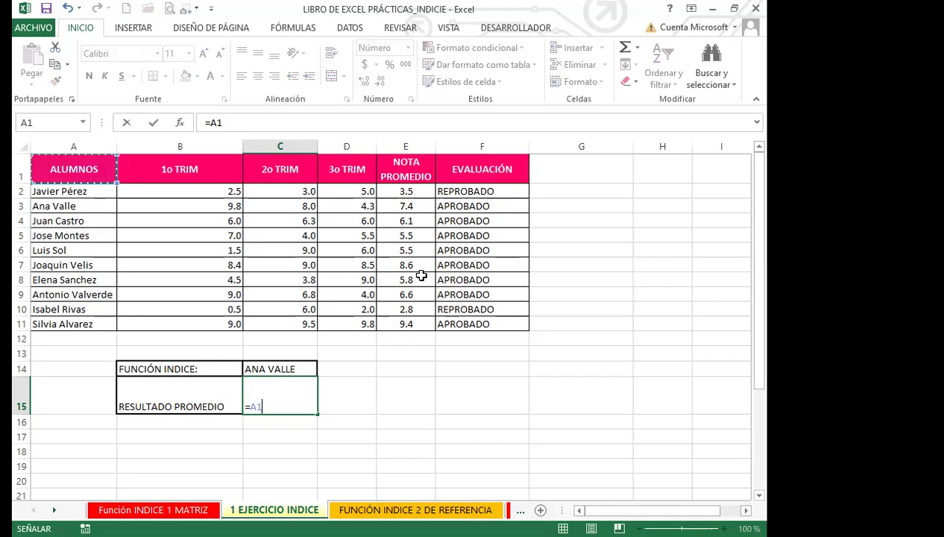
shift+click(480, 323)
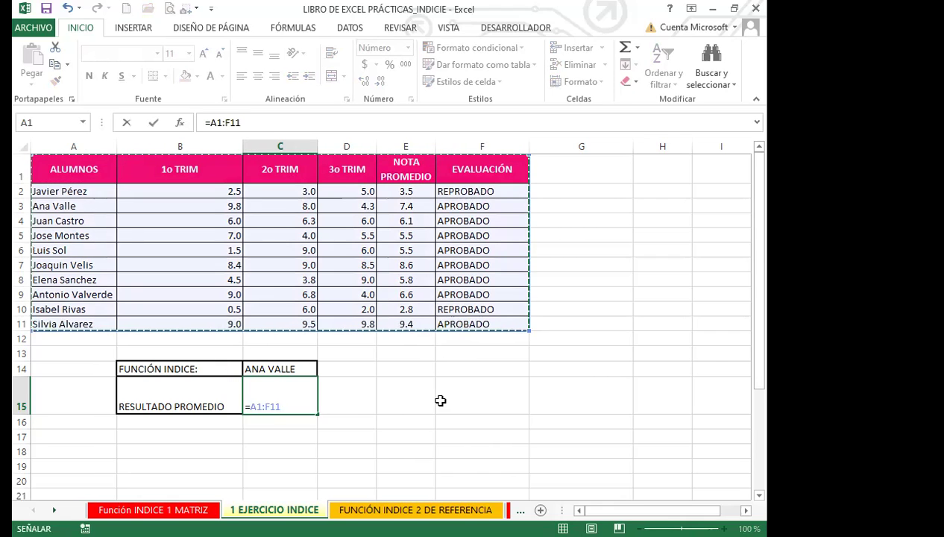
text(;)
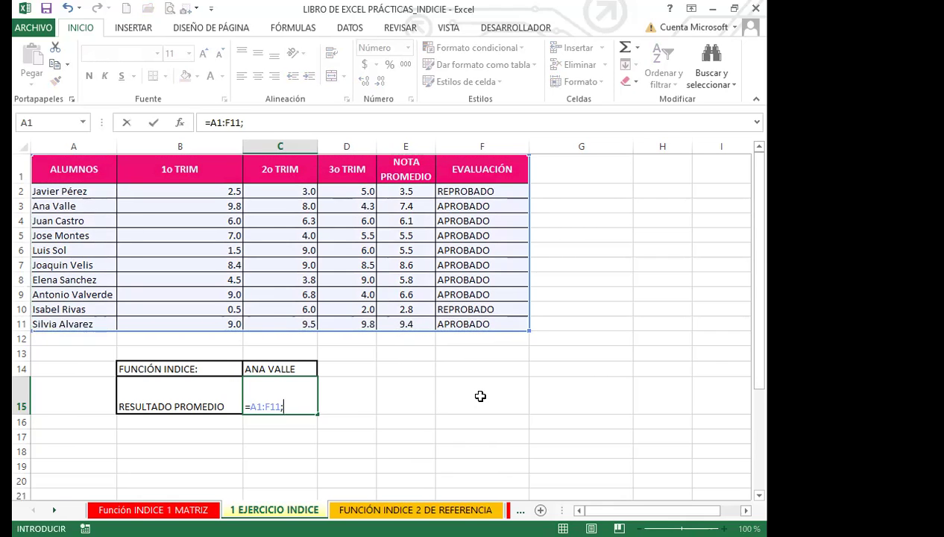
click(254, 406)
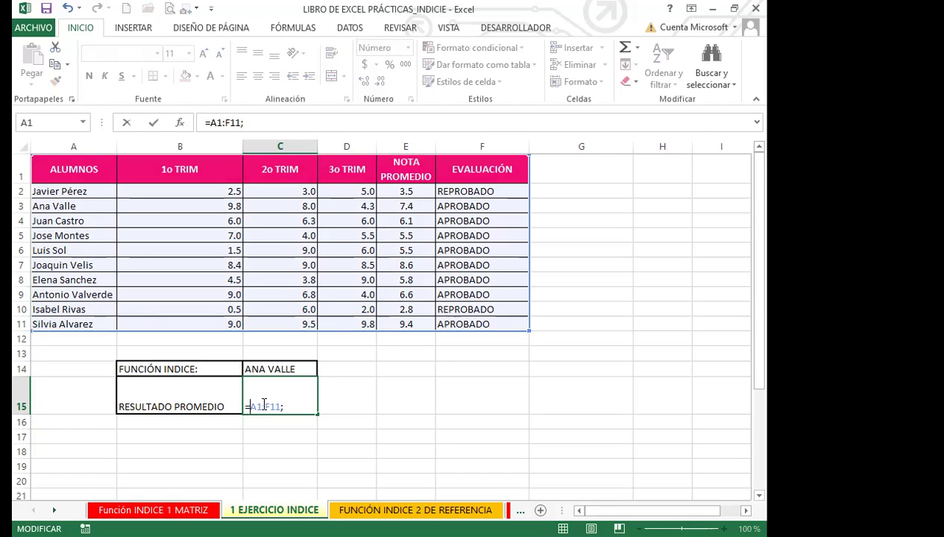
text(inc)
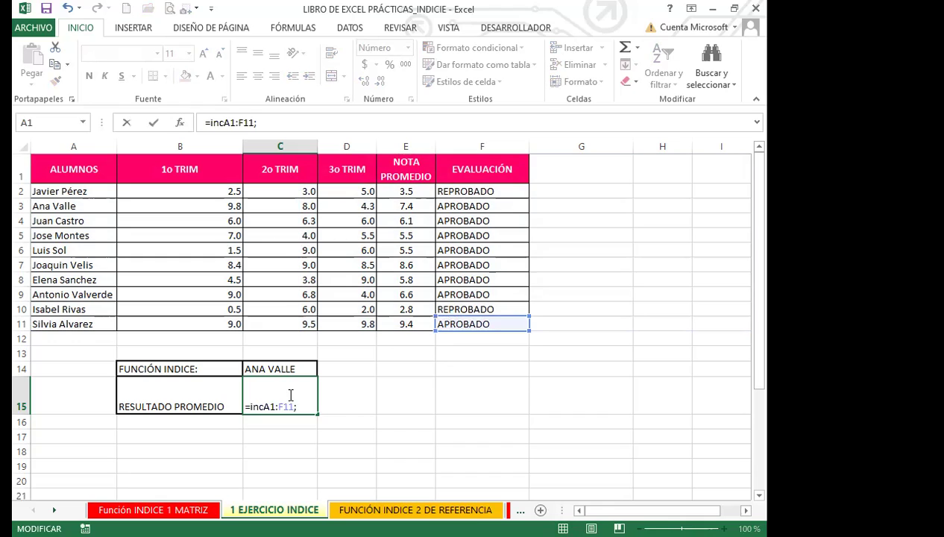
key(BackSpace)
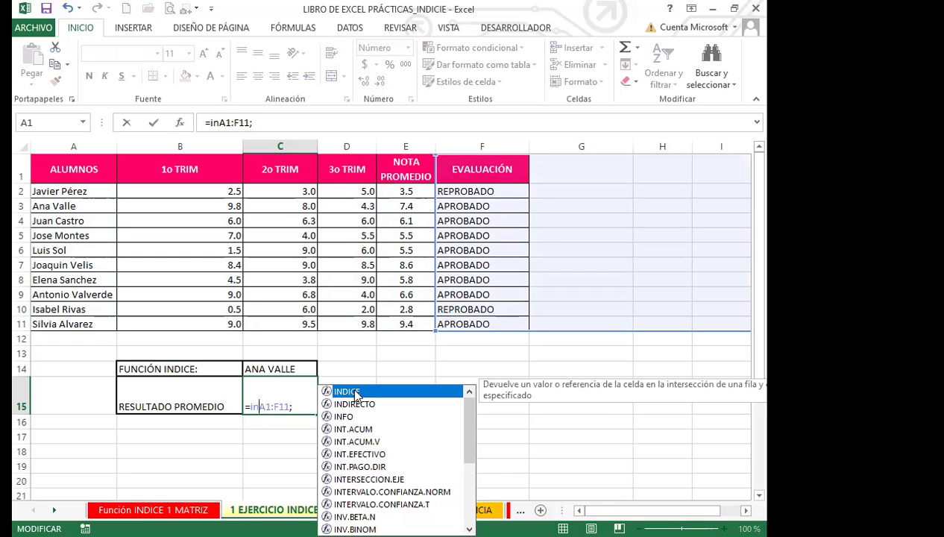
key(Tab)
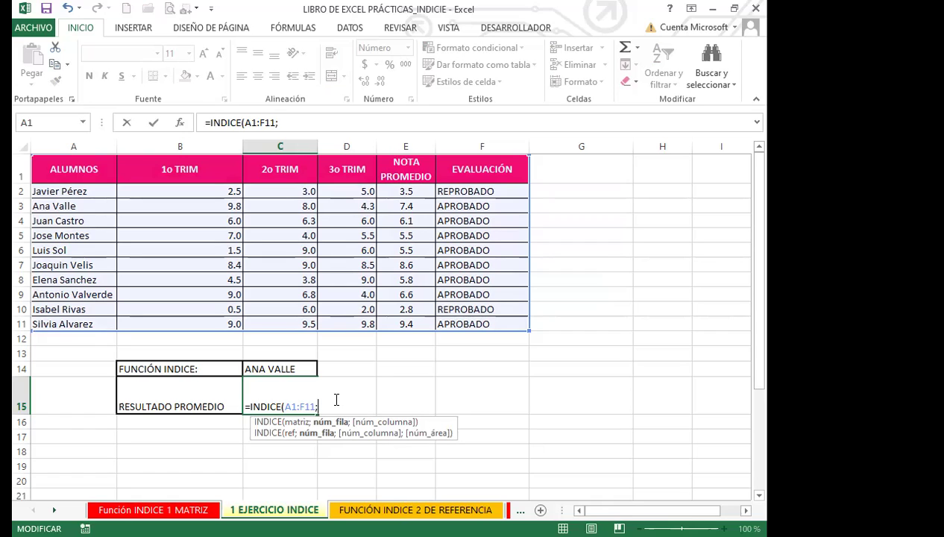
- Complete the INDICE formula in C15 with row number 3 and column number 5
text(3;)
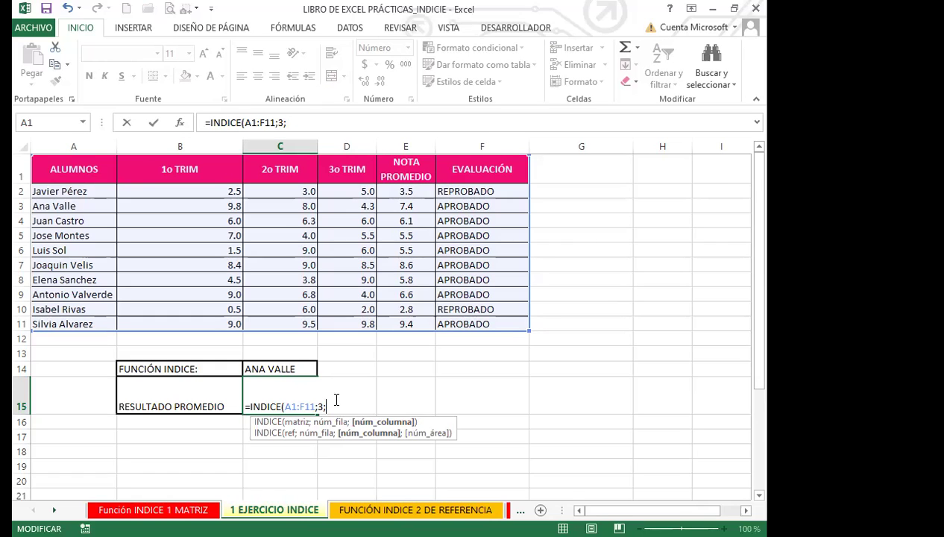
text(5))
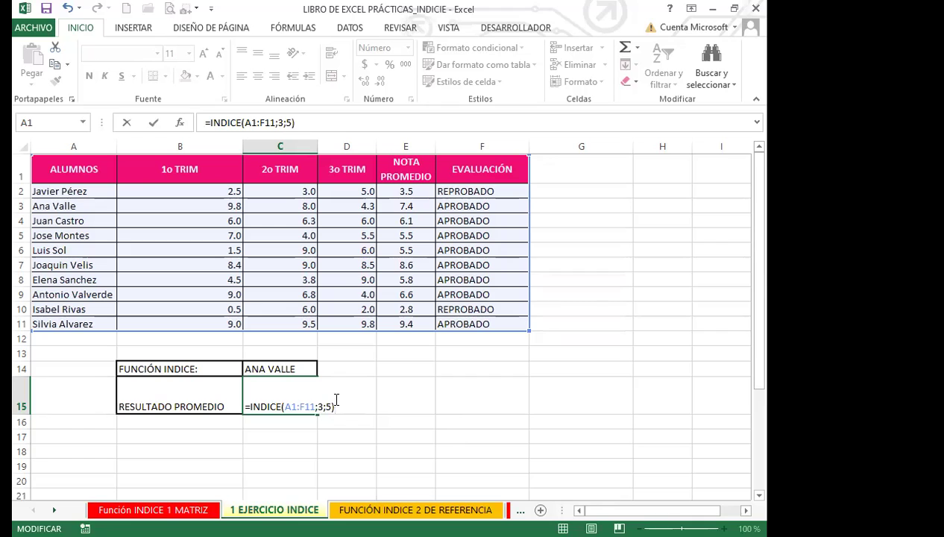
key(Return)
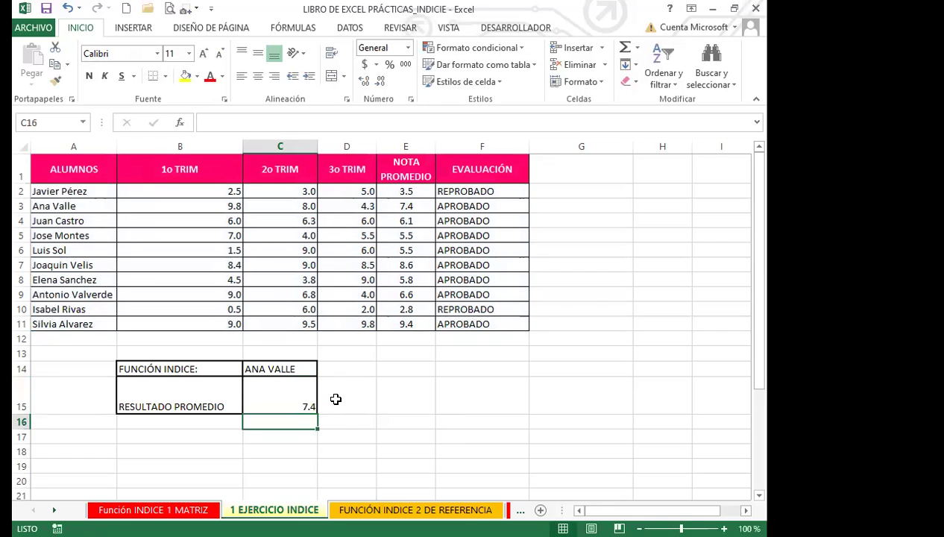
- Check the C15 result against the intersection of sheet row 3 and the NOTA PROMEDIO column E
click(272, 402)
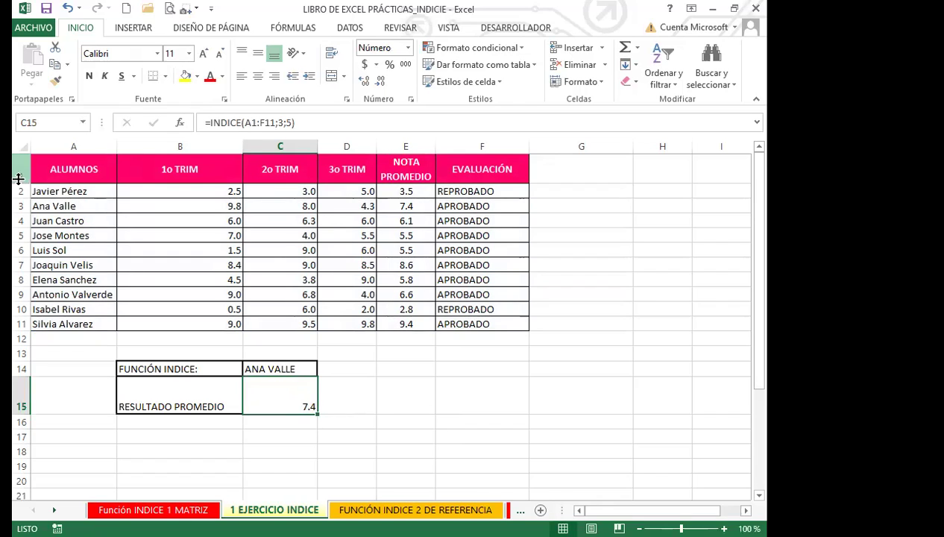
click(18, 207)
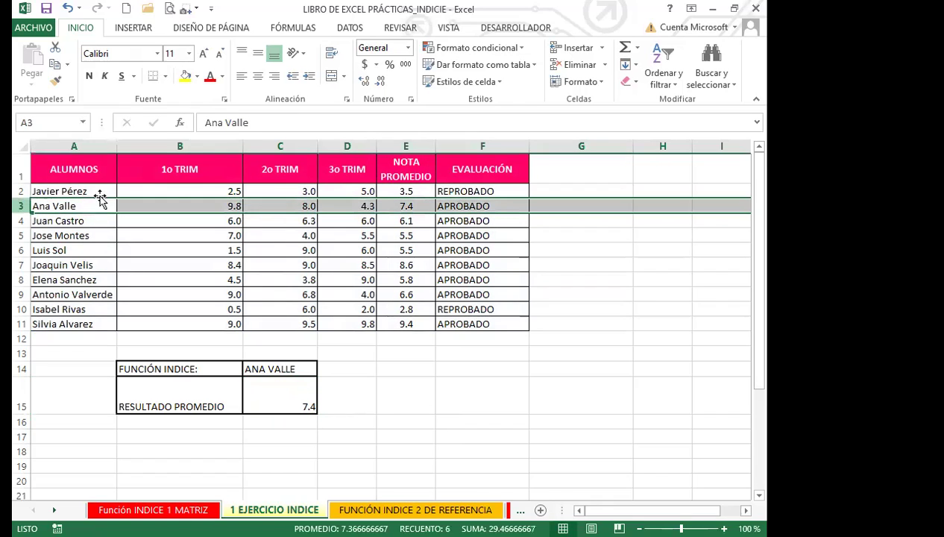
ctrl+click(409, 147)
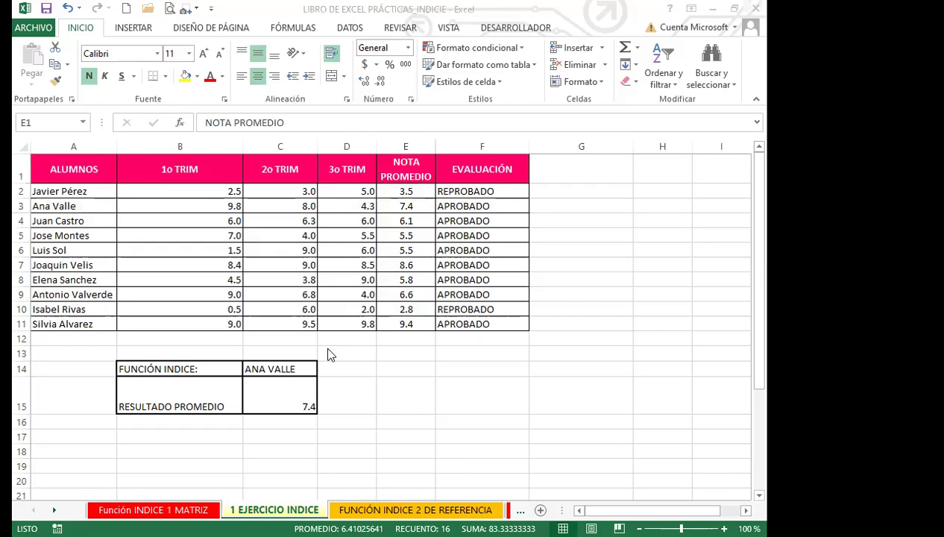
click(281, 398)
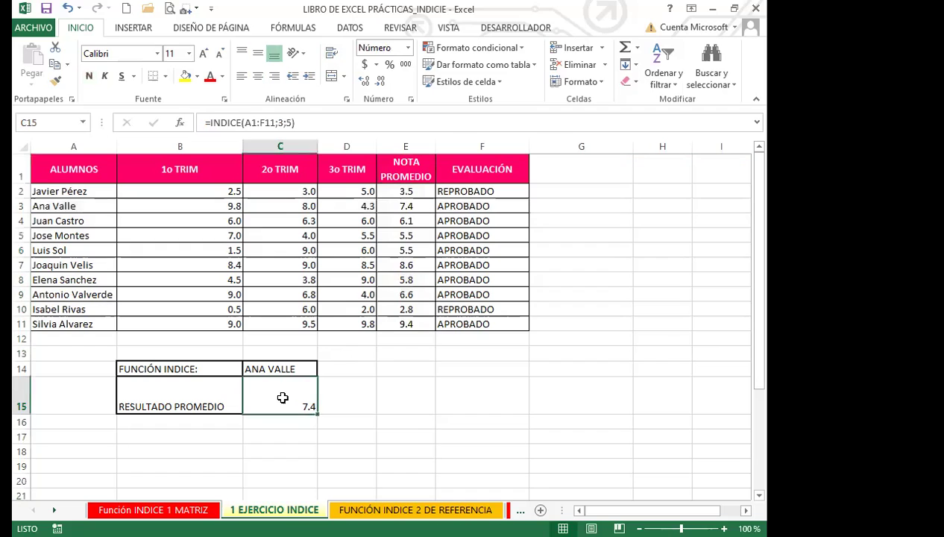
- Start an INDICE formula in C23, the RESULTADO EVALUACIÓN cell, with the grades table A1:F11 as the matrix
scroll(263, 414, down, 2)
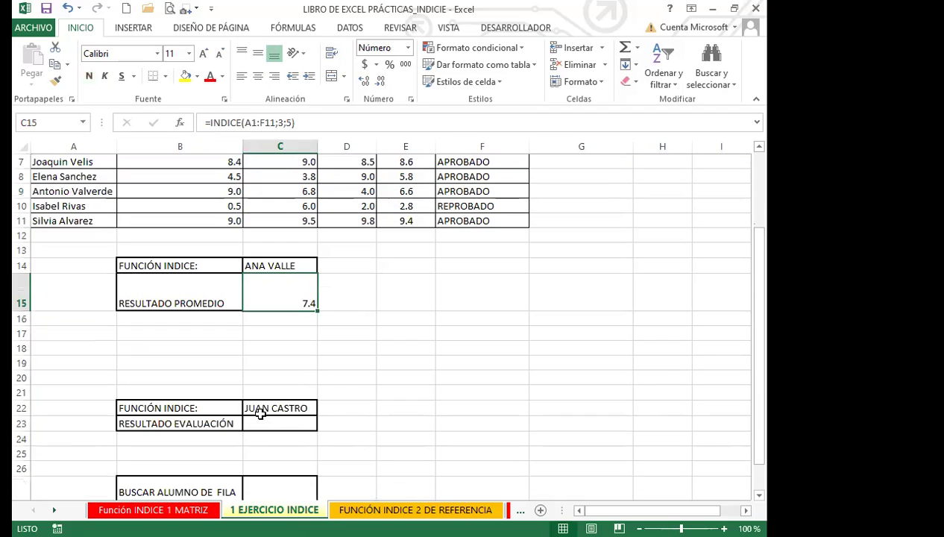
click(270, 424)
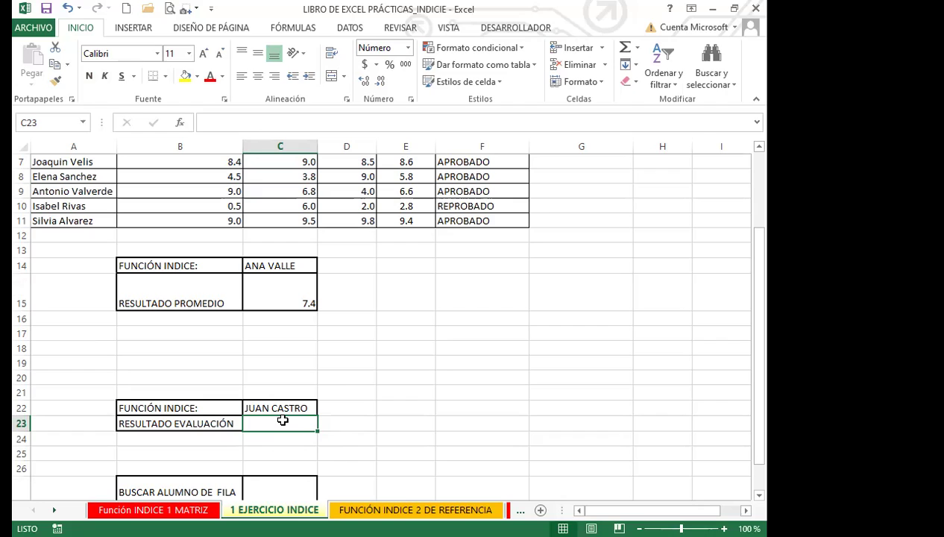
text(=)
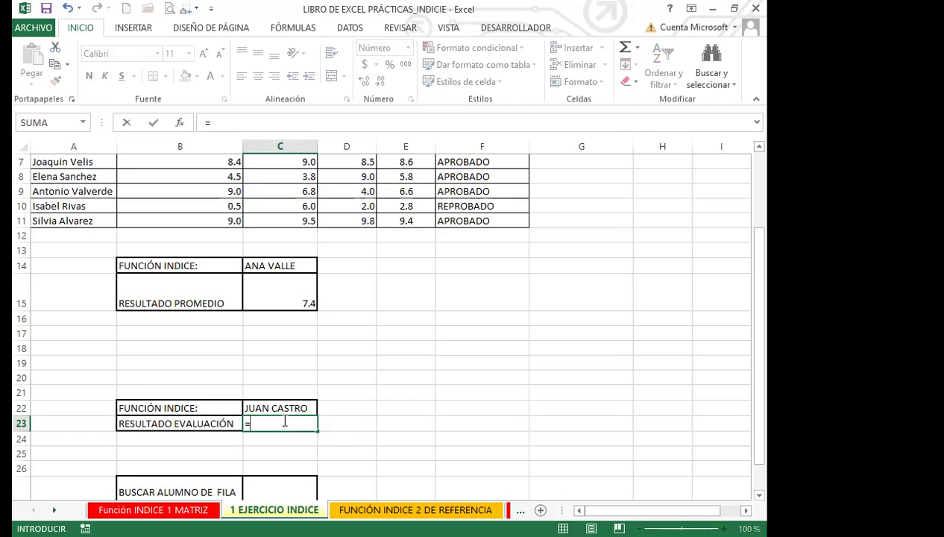
text(indi)
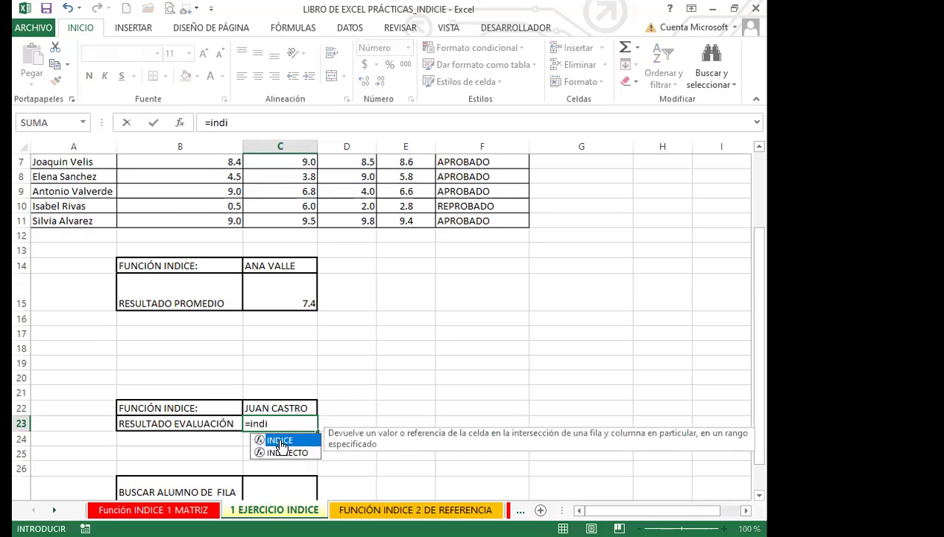
double_click(279, 440)
scroll(45, 246, up, 2)
scroll(45, 246, down, 1)
scroll(85, 211, up, 1)
scroll(86, 211, up, 1)
click(69, 169)
shift+click(501, 324)
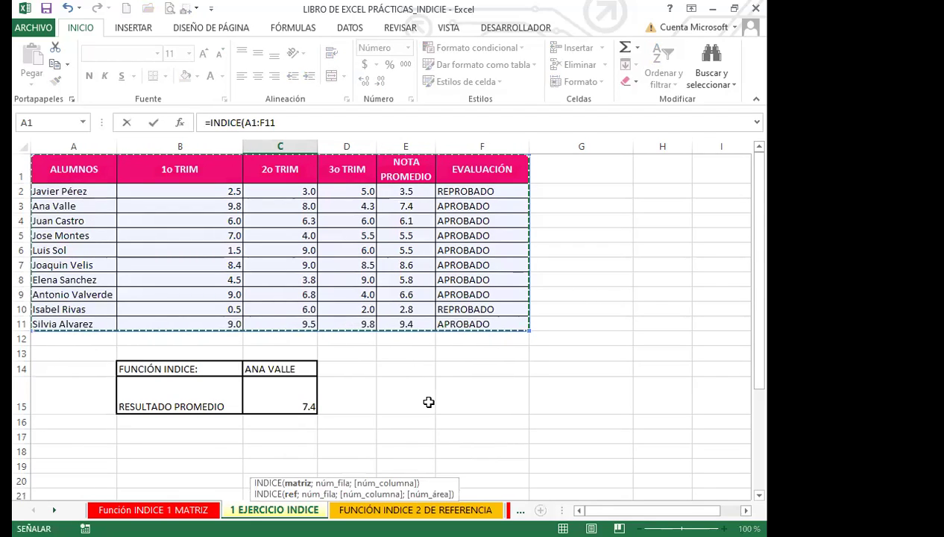
scroll(428, 403, down, 4)
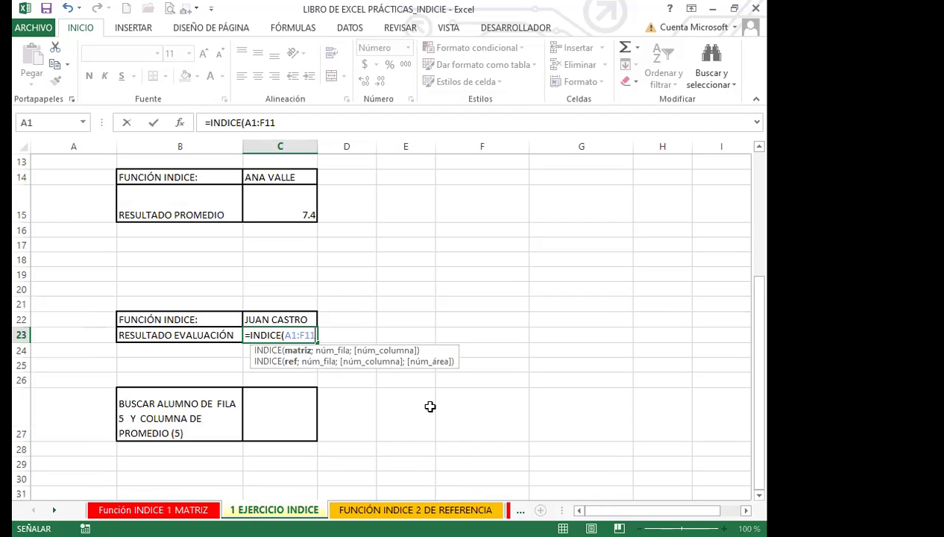
text(;)
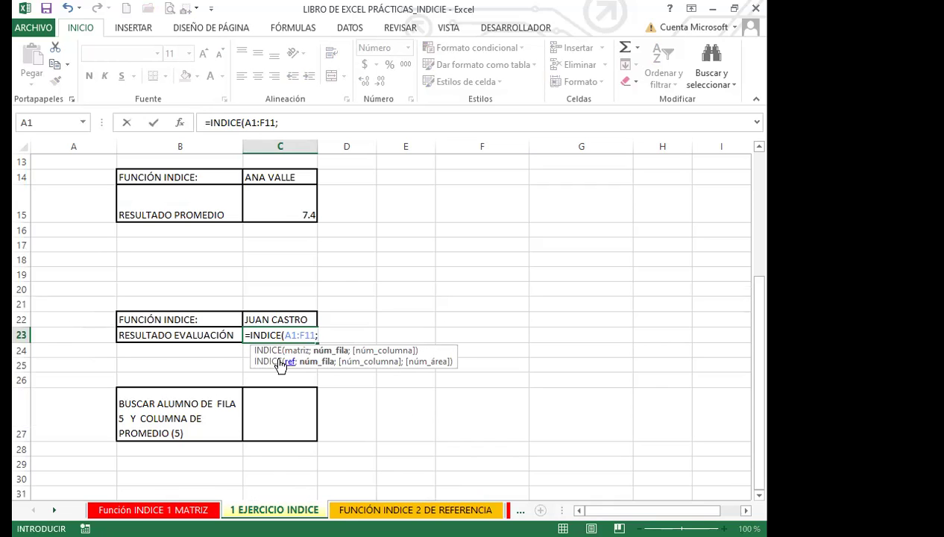
- Complete the INDICE formula in C23 with row number 4 and column number 6
scroll(43, 335, up, 4)
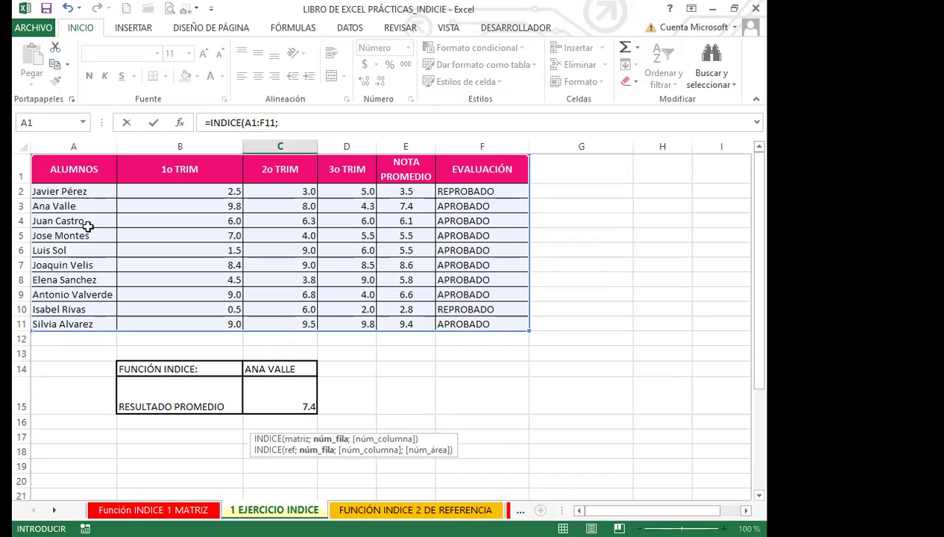
text(4;)
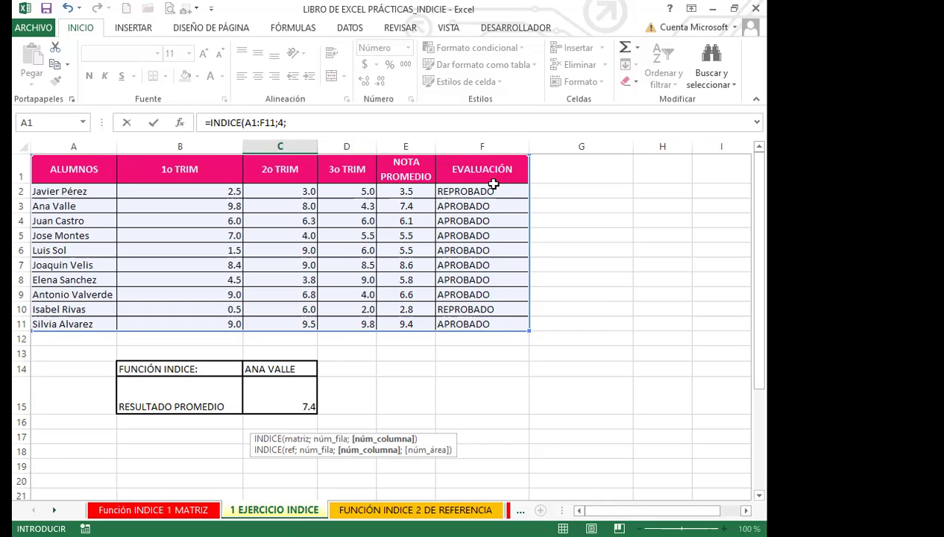
text(6))
key(Return)
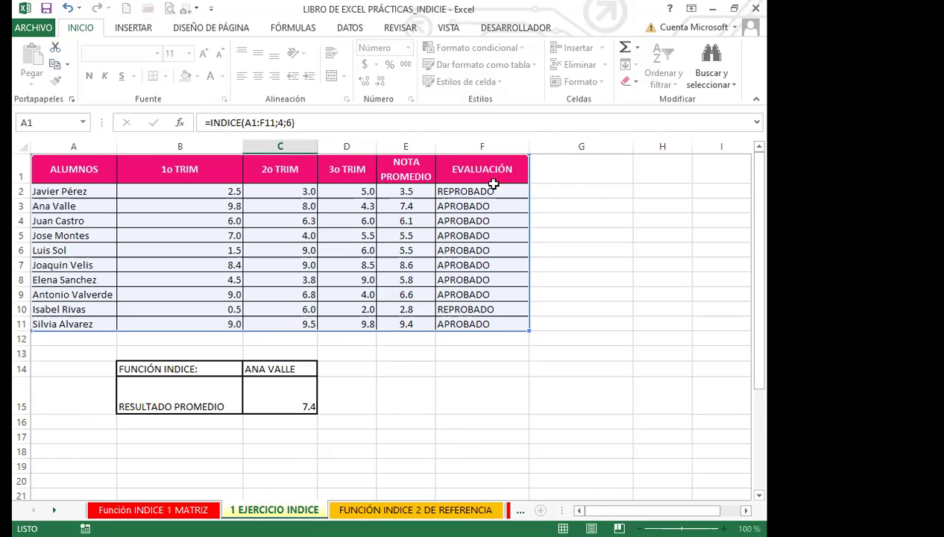
- Check the C23 result against the intersection of sheet row 4 and the EVALUACIÓN column F
click(277, 462)
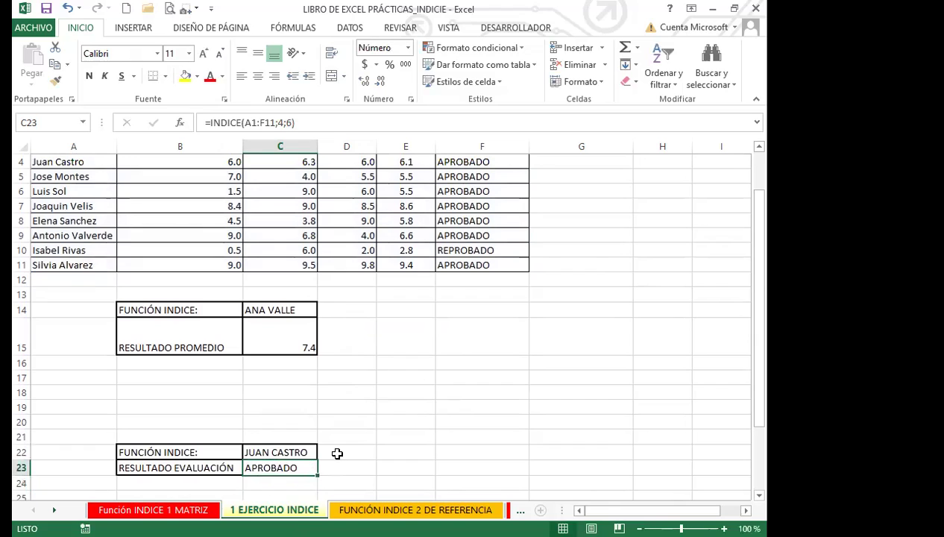
scroll(336, 446, down, 2)
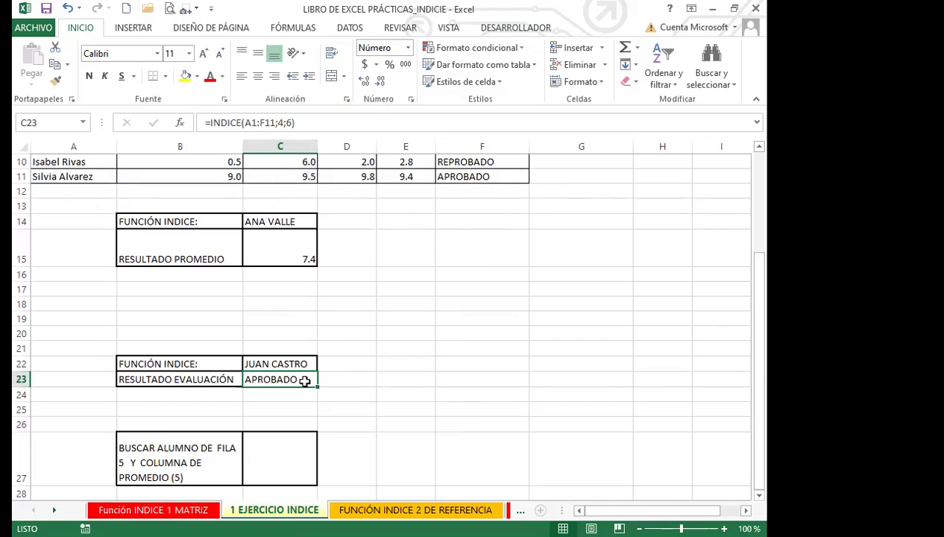
scroll(412, 380, up, 3)
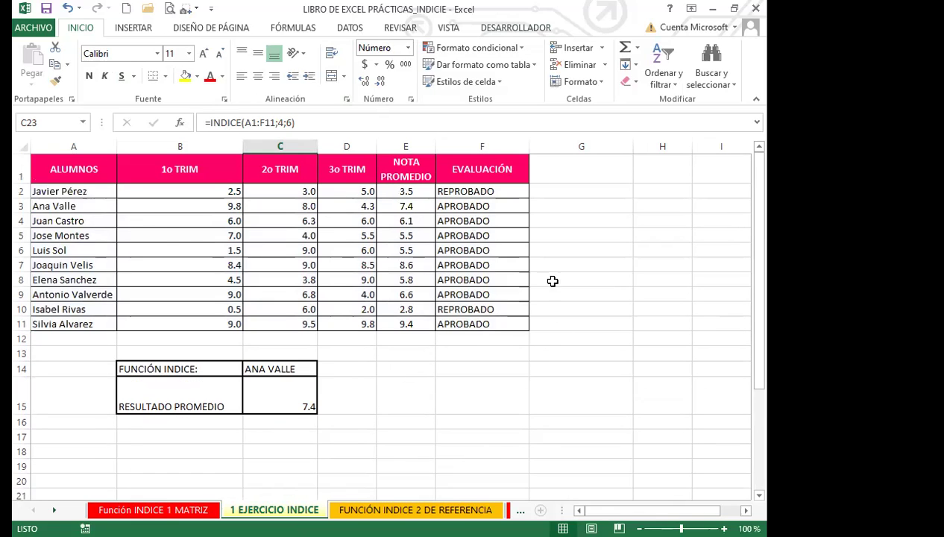
click(21, 221)
ctrl+click(468, 145)
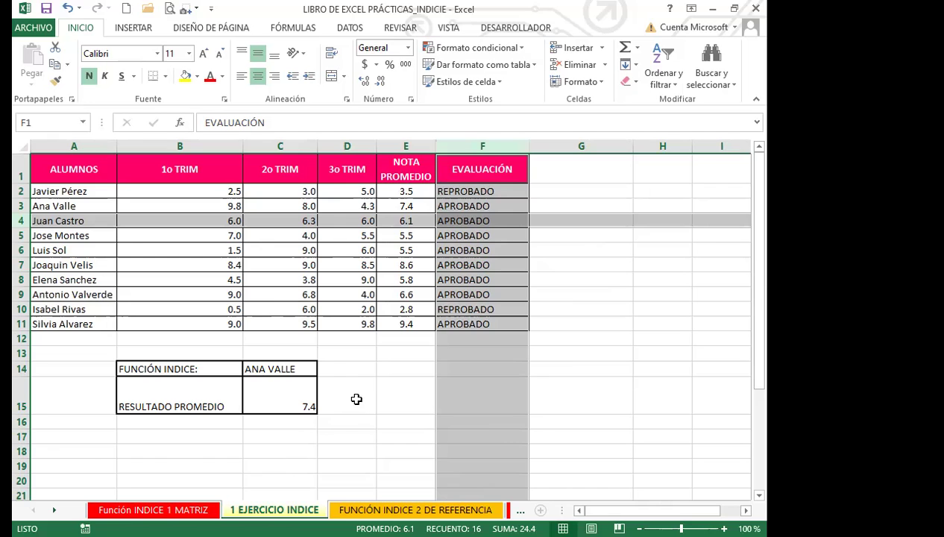
- Start an INDICE formula in C27, the result cell for the student in row 5 and average column 5
scroll(306, 423, down, 4)
click(272, 414)
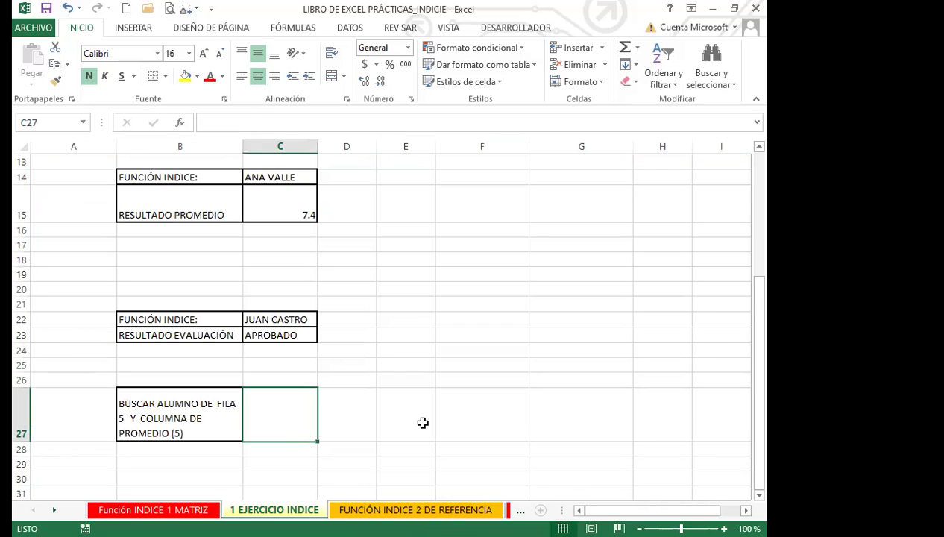
click(414, 414)
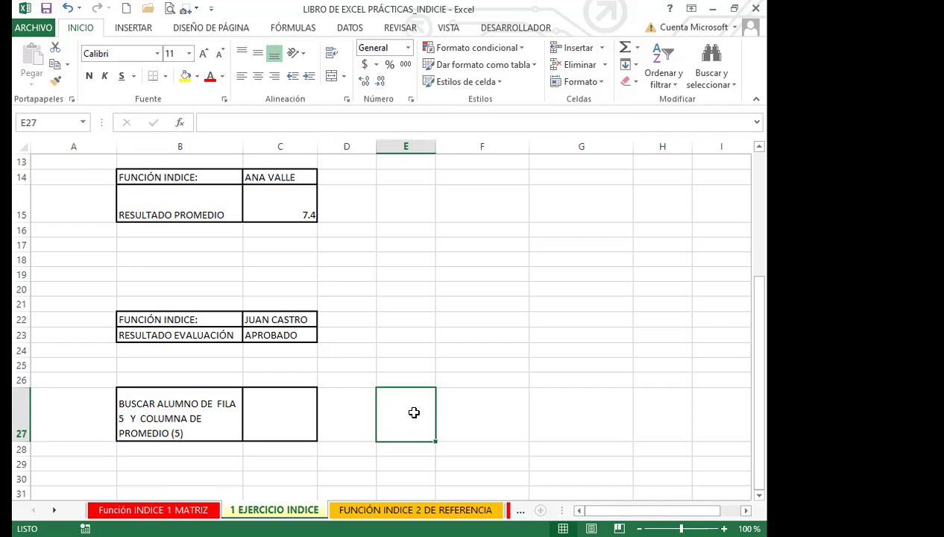
click(281, 416)
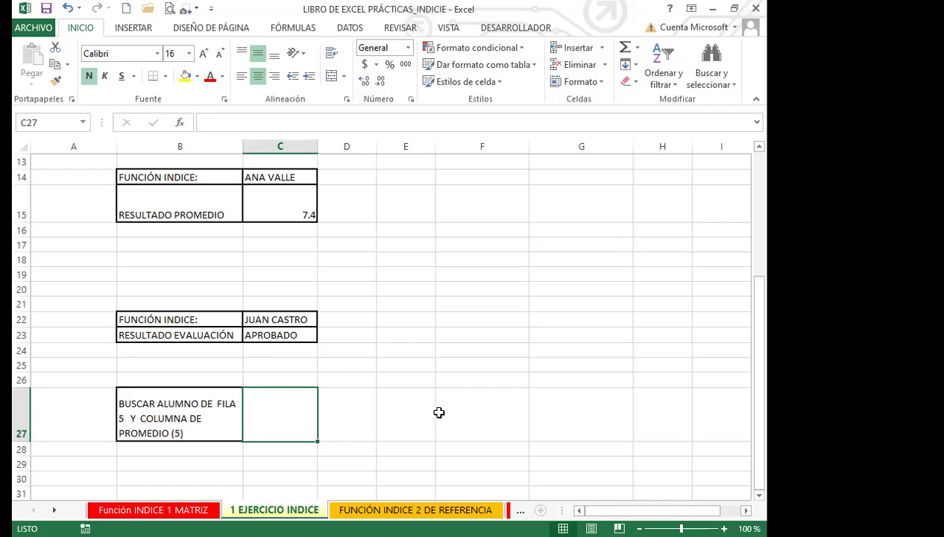
text(=i)
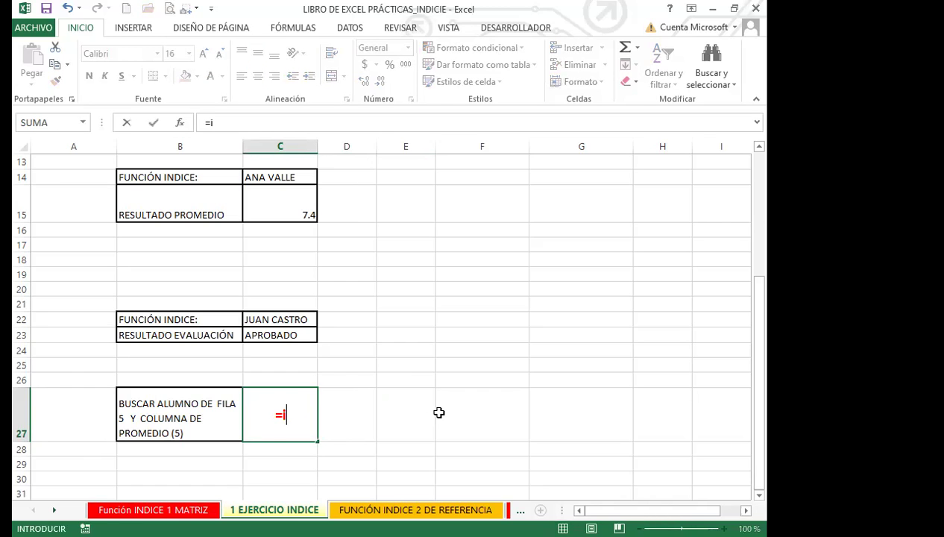
text(nc)
key(BackSpace)
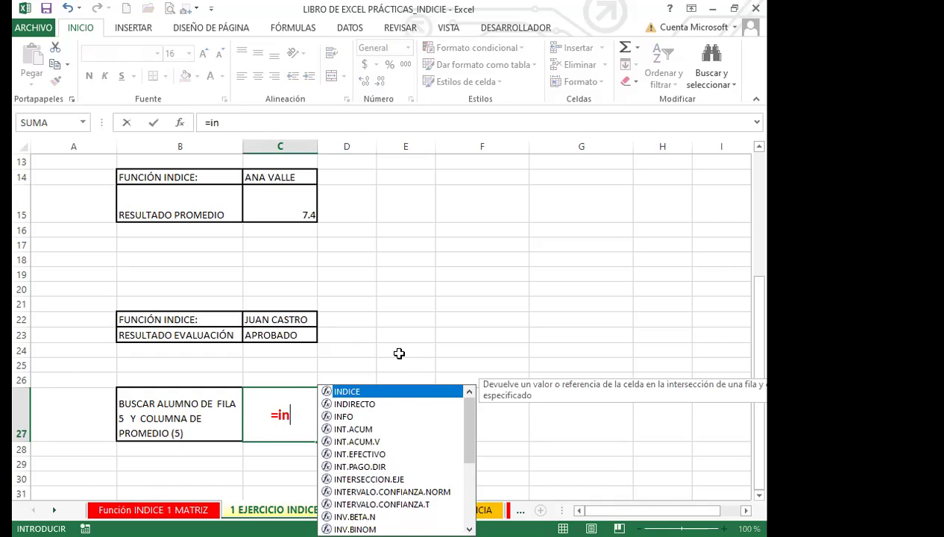
key(Tab)
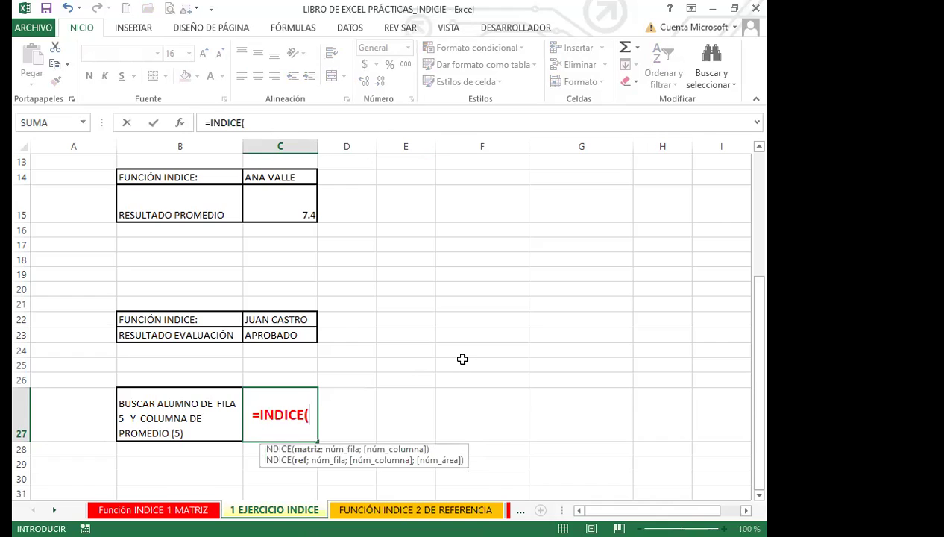
- Set the grades table A1:F11 as the matrix argument of the INDICE formula in C27
scroll(459, 358, up, 1)
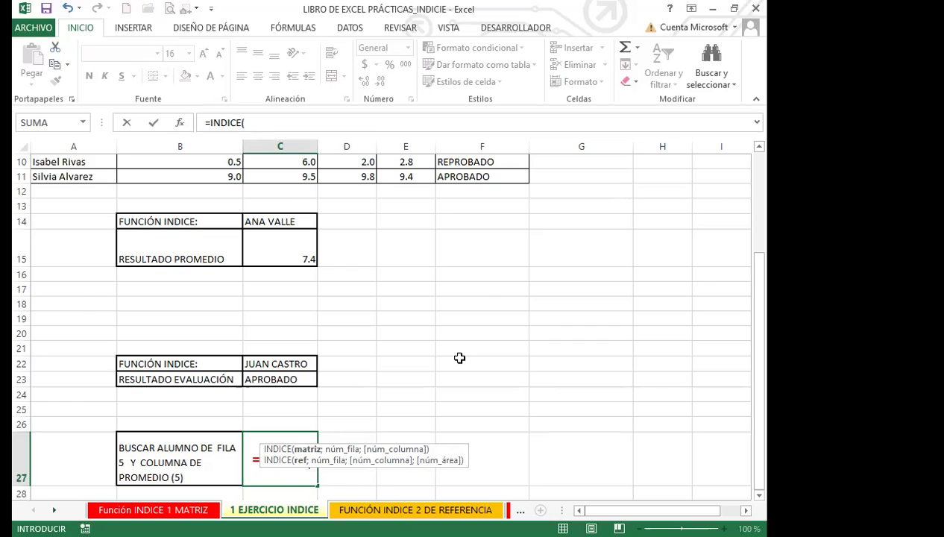
scroll(459, 358, up, 3)
click(97, 174)
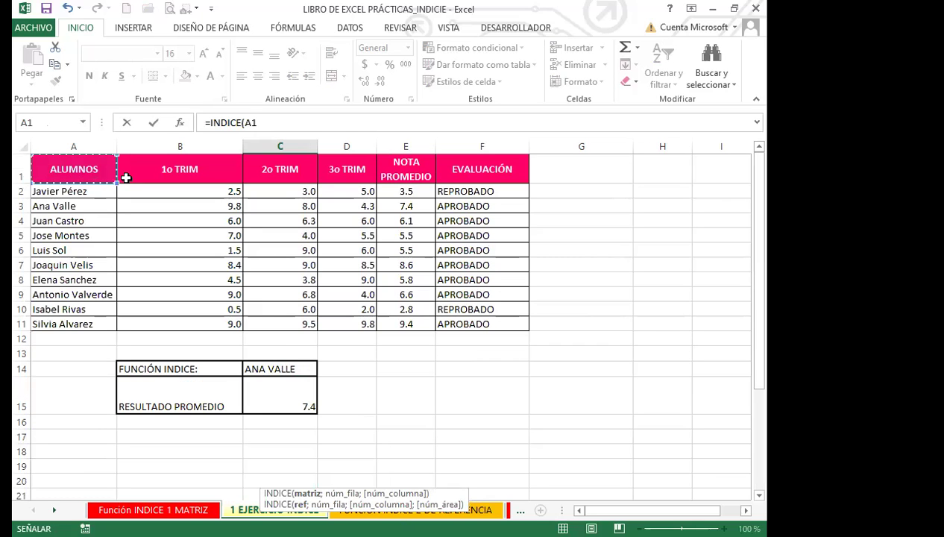
shift+click(477, 321)
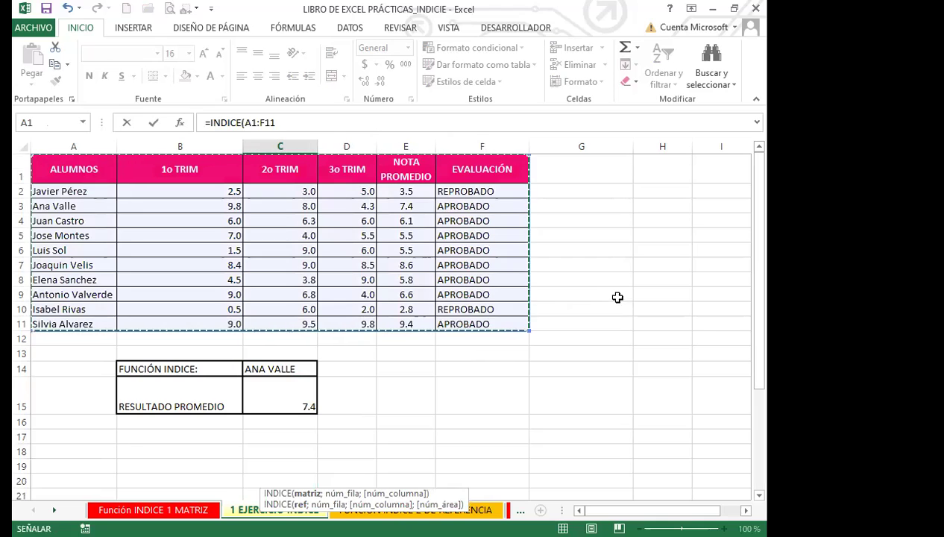
text(;)
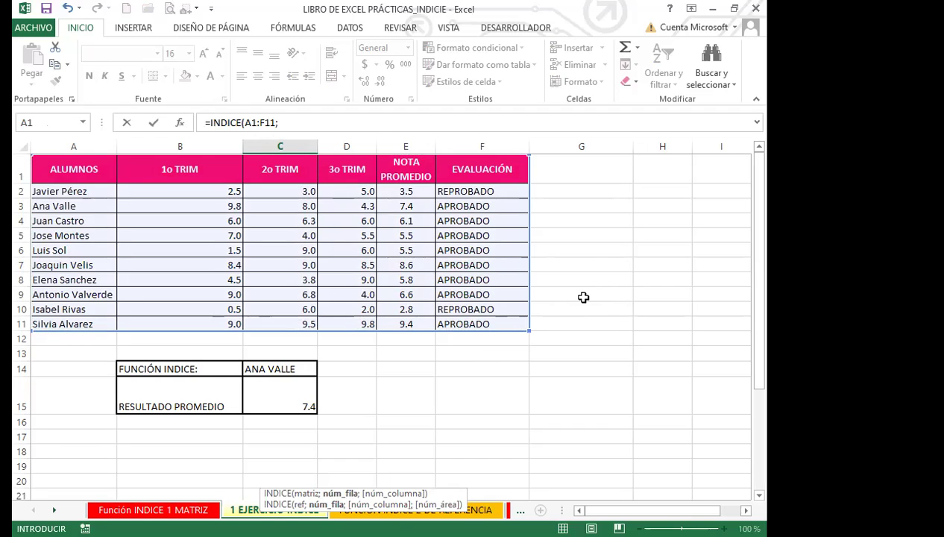
- Complete the INDICE formula in C27 with row number 5 and column number 5
scroll(443, 414, down, 2)
scroll(445, 413, down, 3)
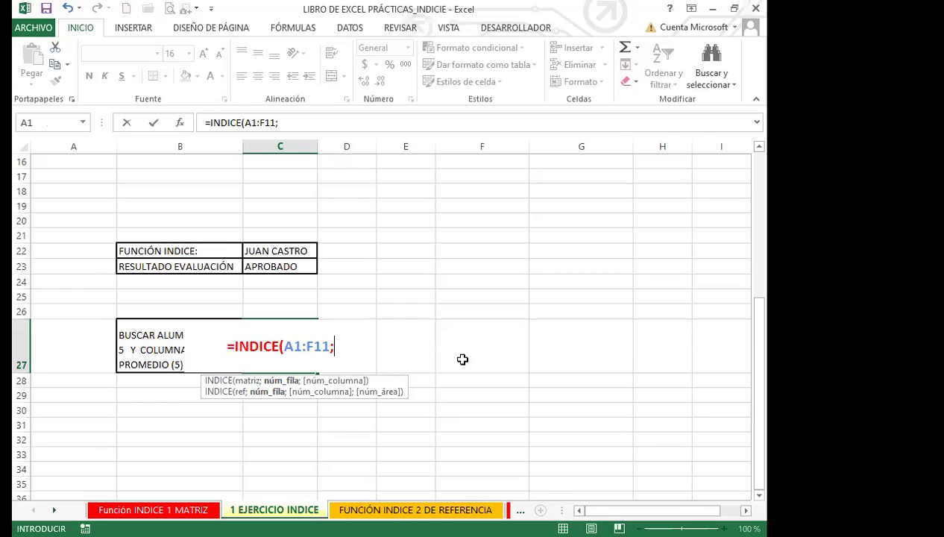
click(286, 123)
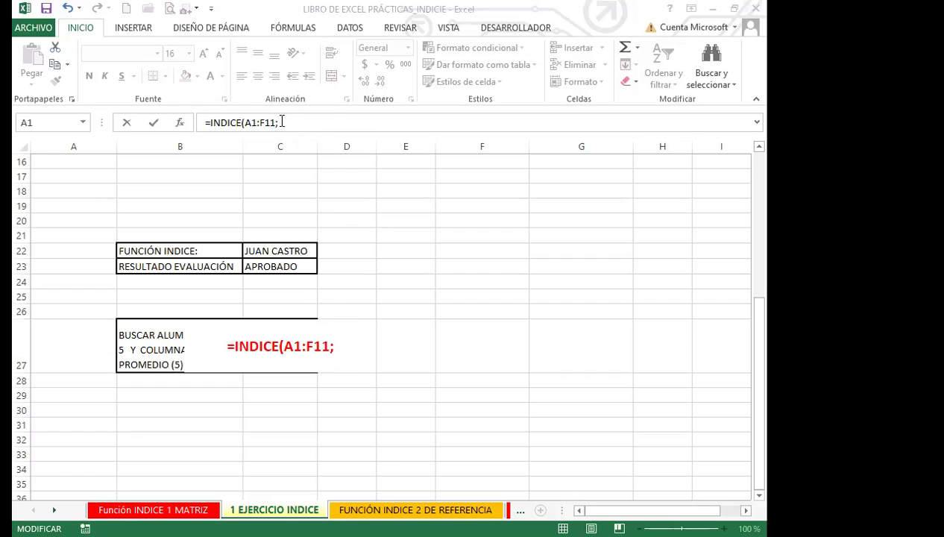
click(330, 118)
text(5)
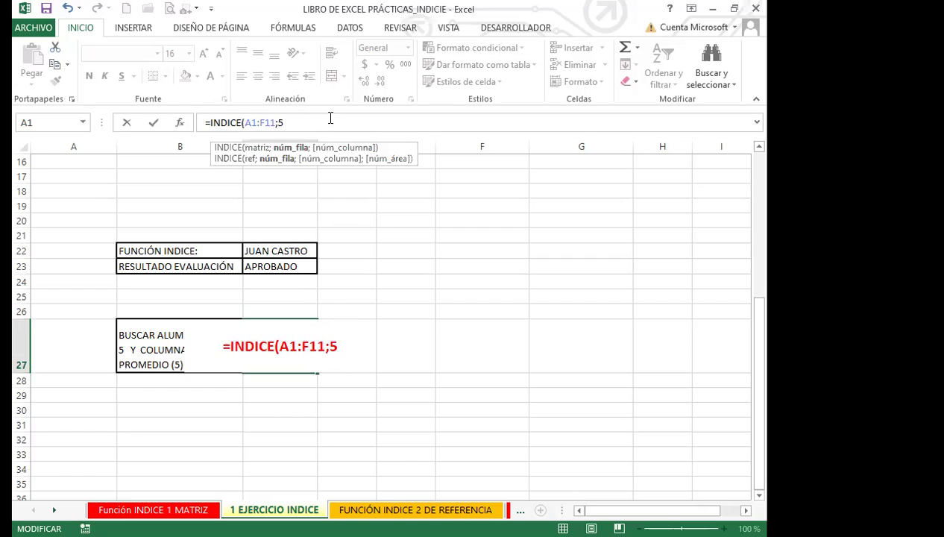
text(;)
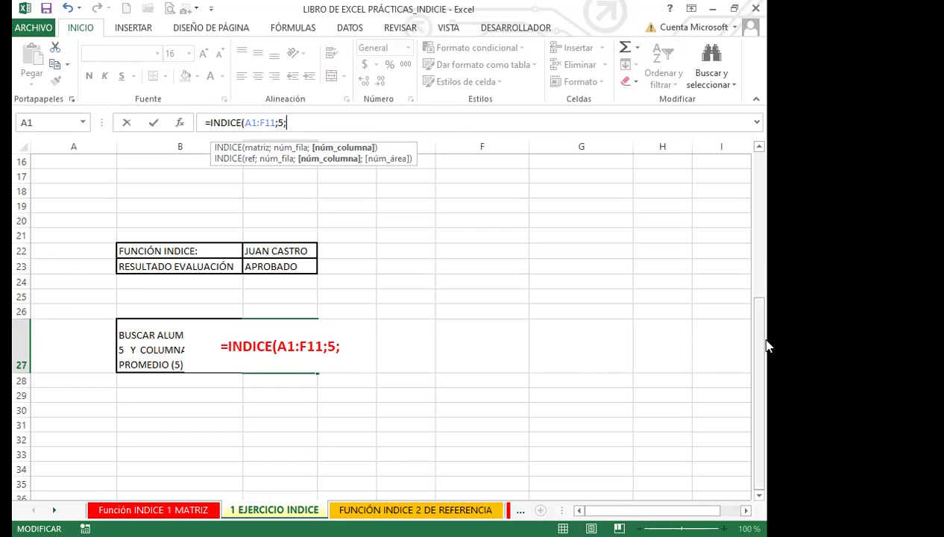
drag(759, 319, 763, 155)
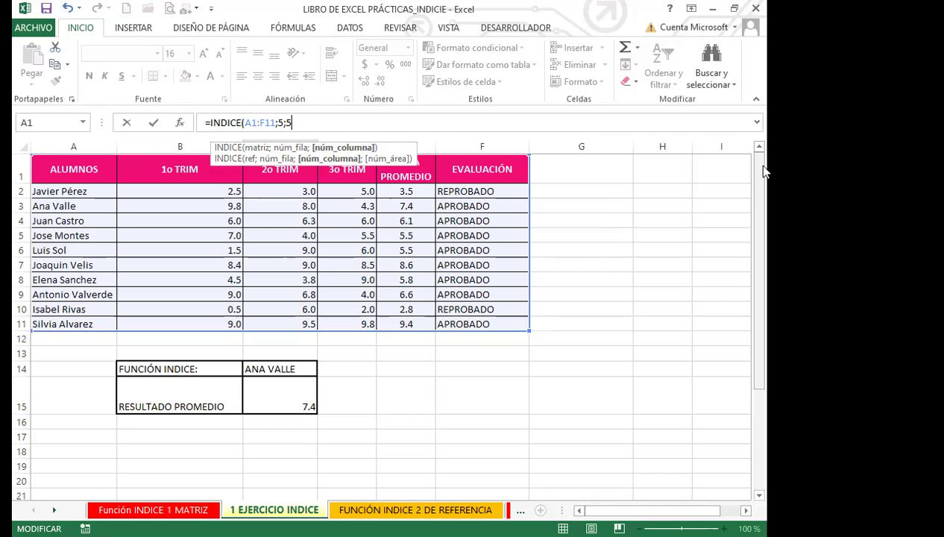
text())
key(Right)
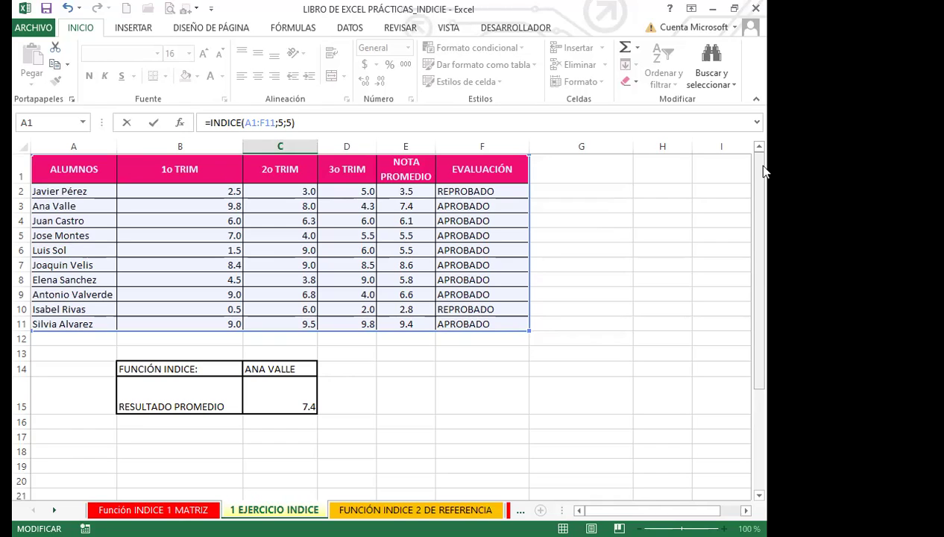
key(Return)
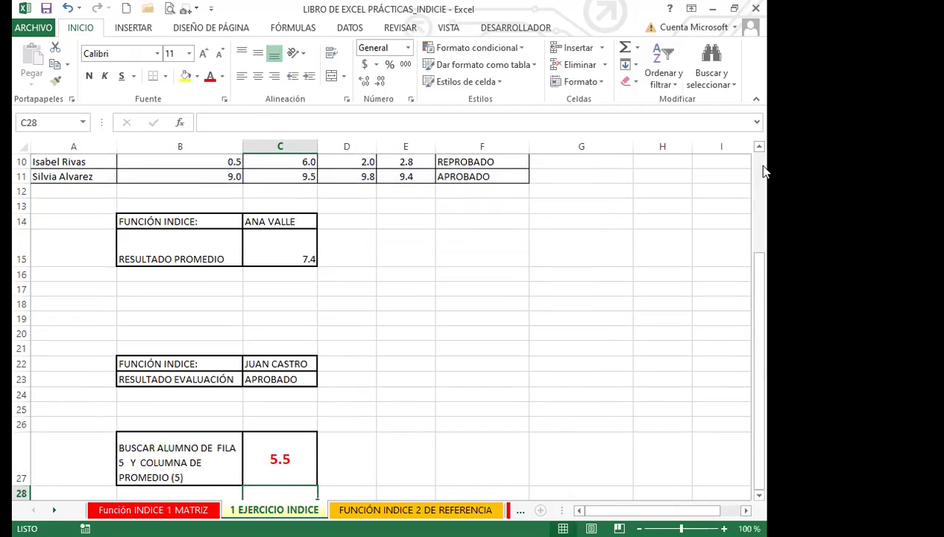
- Review the INDICE formulas in the three result cells C27, C23 and C15
click(280, 460)
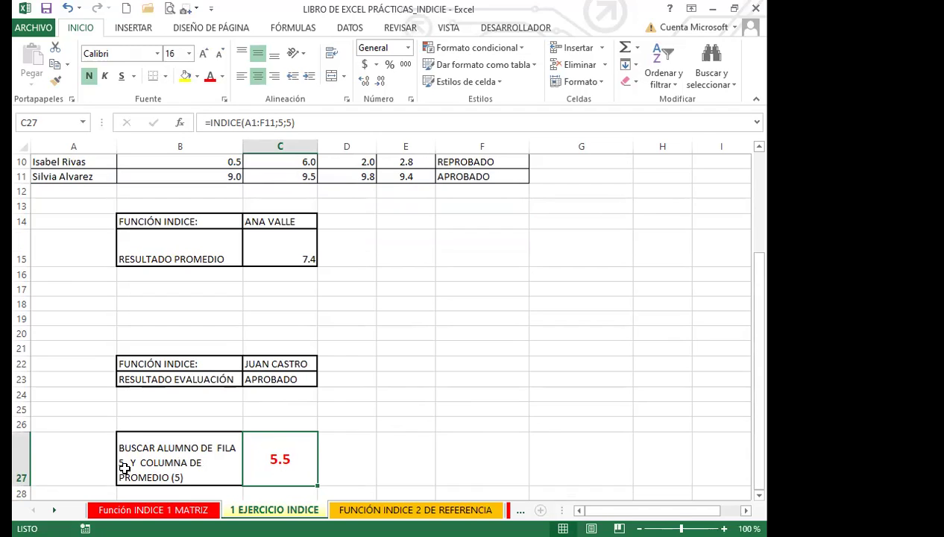
click(285, 380)
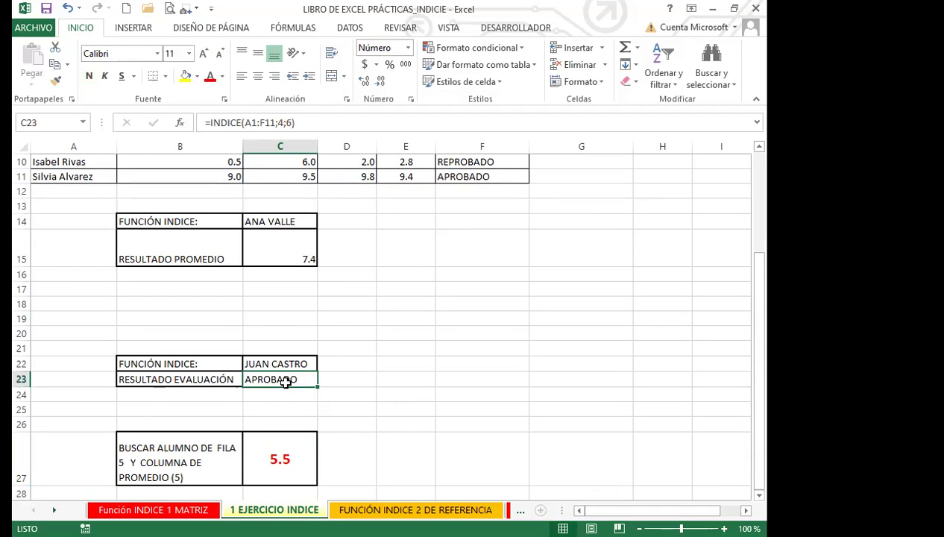
click(269, 255)
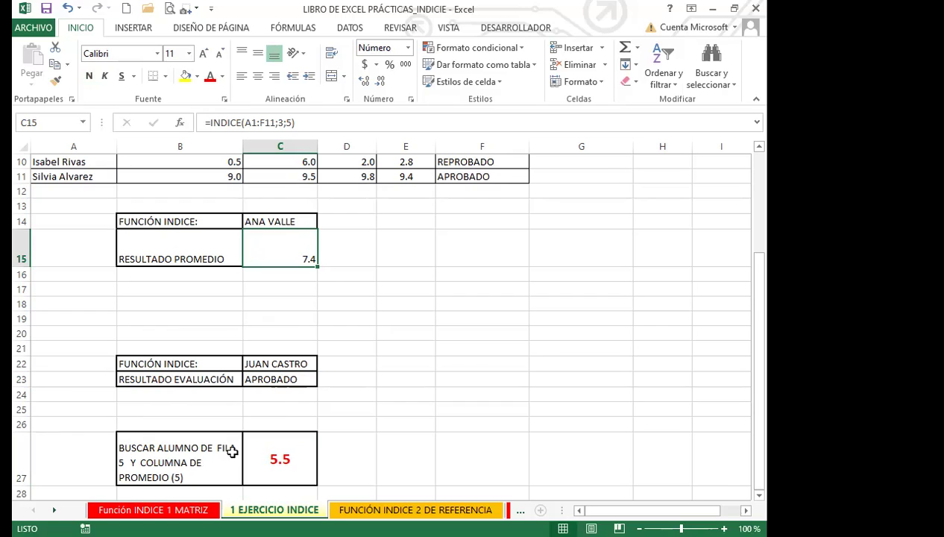
click(285, 455)
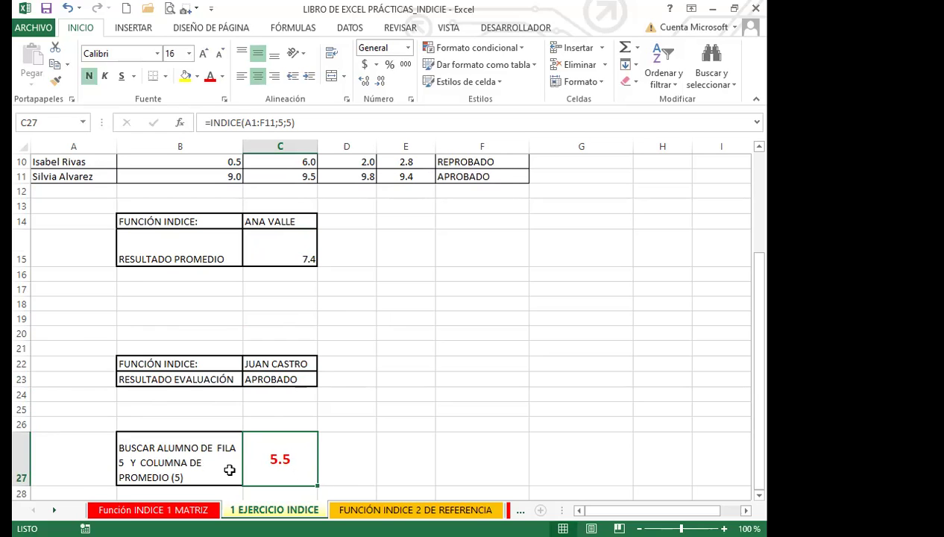
- Check the C27 result against the intersection of sheet row 5 and the NOTA PROMEDIO column E
scroll(26, 370, up, 3)
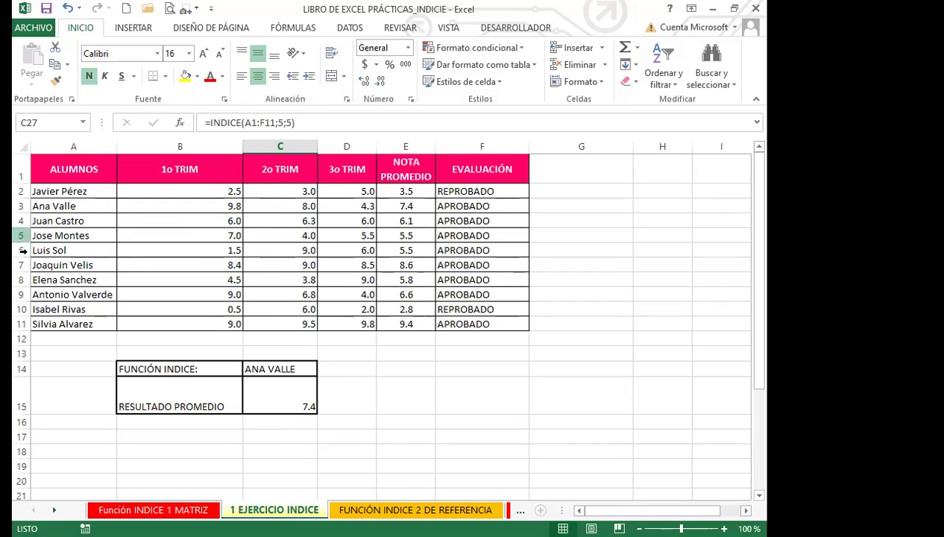
click(58, 170)
click(62, 191)
click(61, 207)
click(49, 235)
click(23, 235)
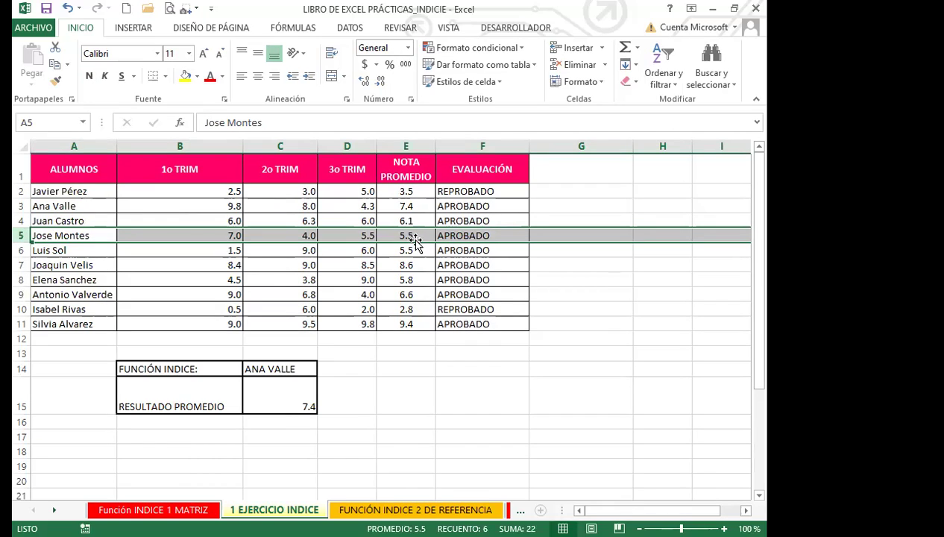
scroll(343, 441, down, 2)
scroll(343, 436, down, 1)
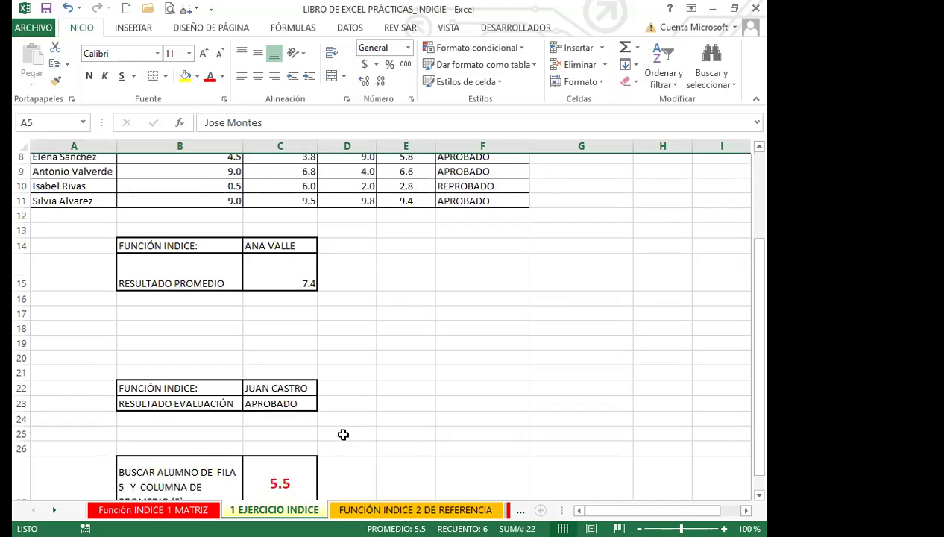
scroll(358, 400, up, 3)
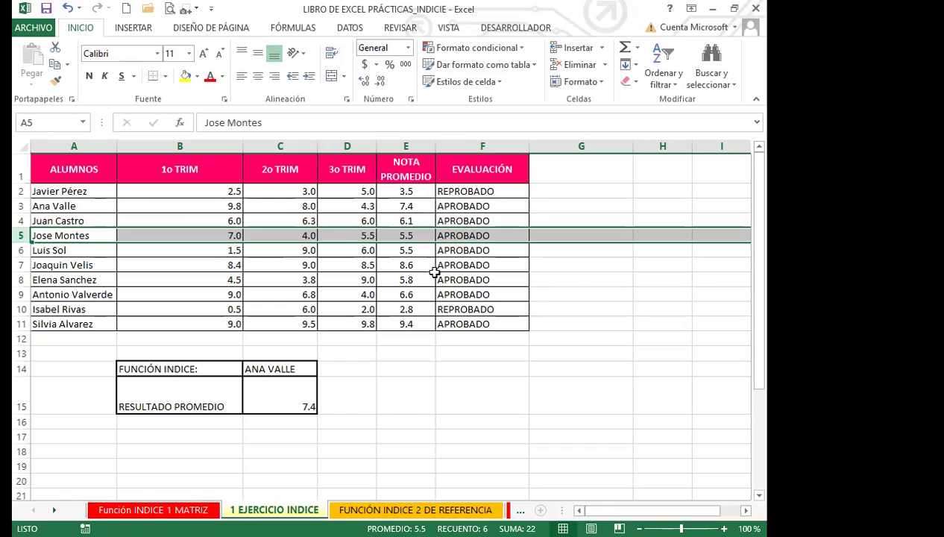
click(406, 146)
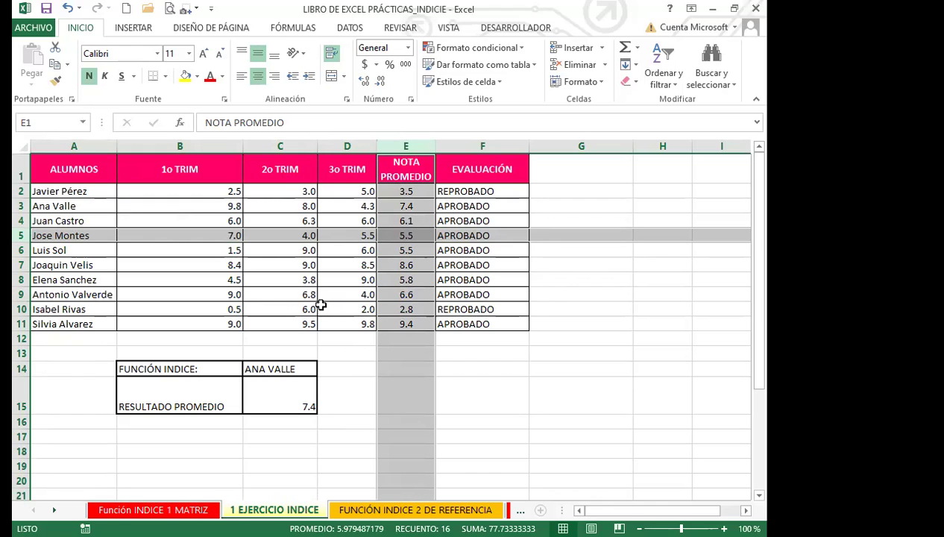
scroll(320, 406, down, 8)
scroll(157, 298, up, 2)
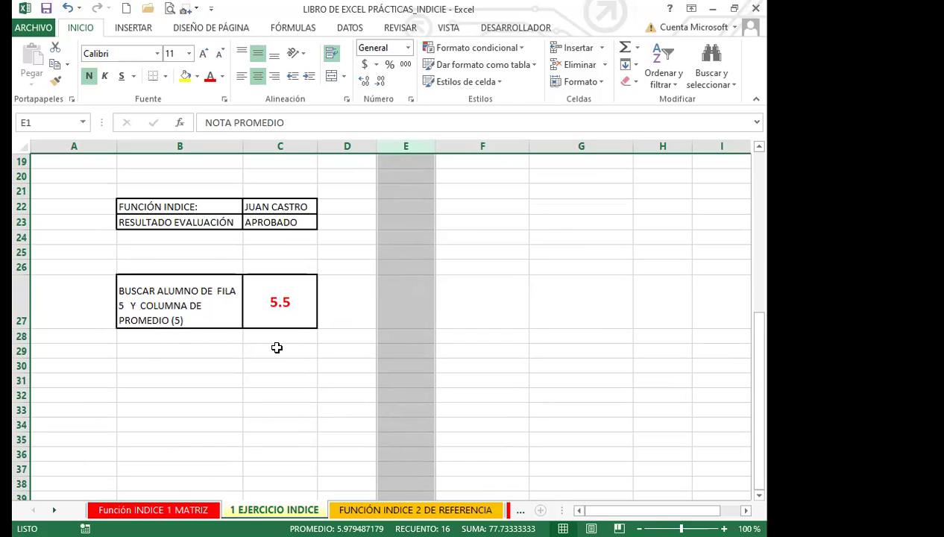
scroll(277, 348, up, 6)
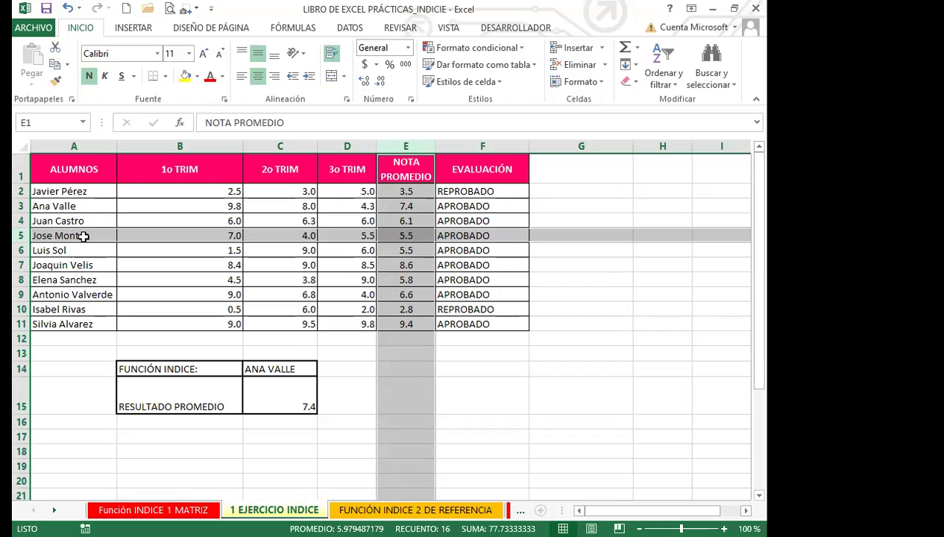
click(287, 438)
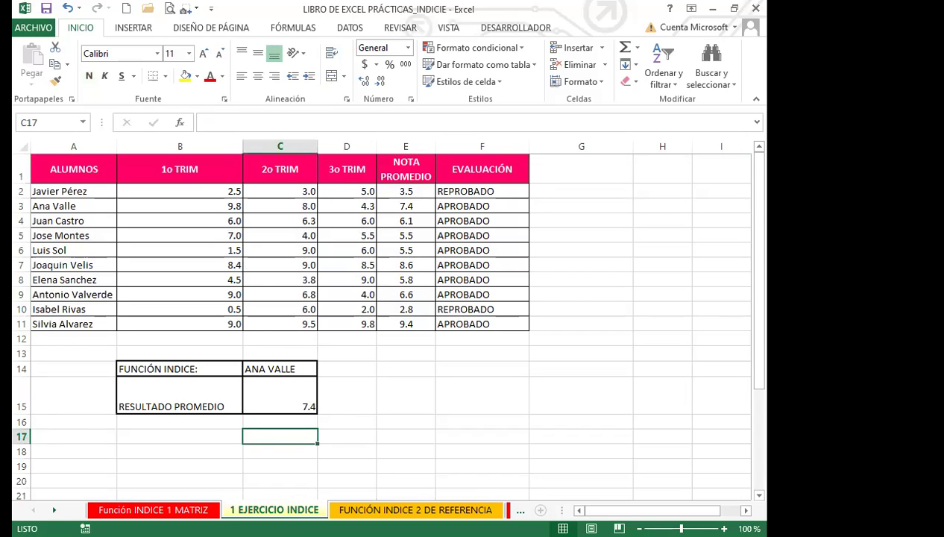
- Review the solved INDICE formulas in I19 and I26 on the Función INDICE 1 MATRIZ sheet
click(153, 510)
click(539, 379)
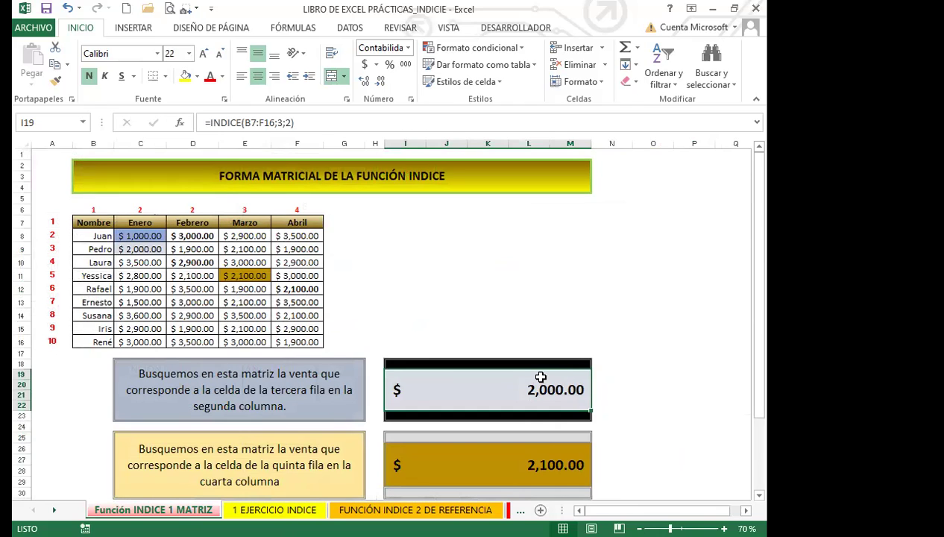
click(94, 288)
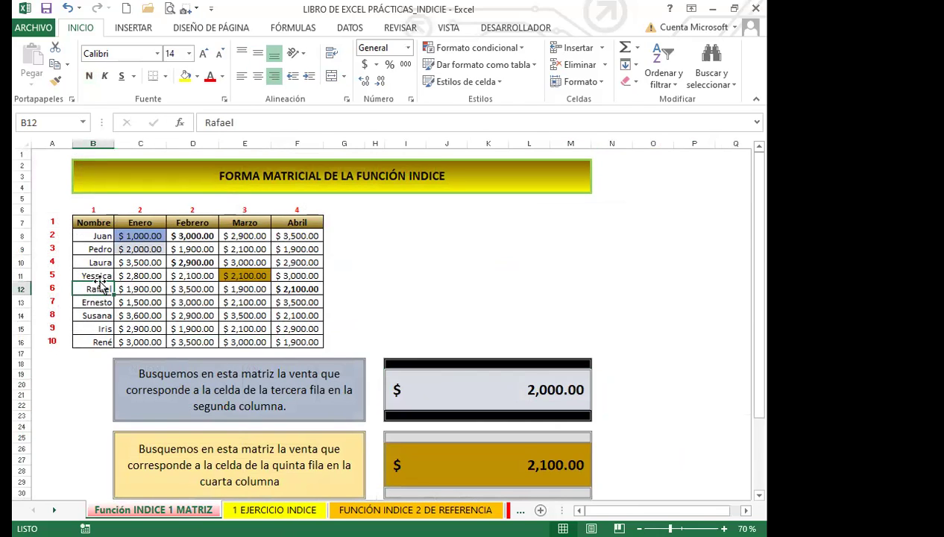
click(459, 392)
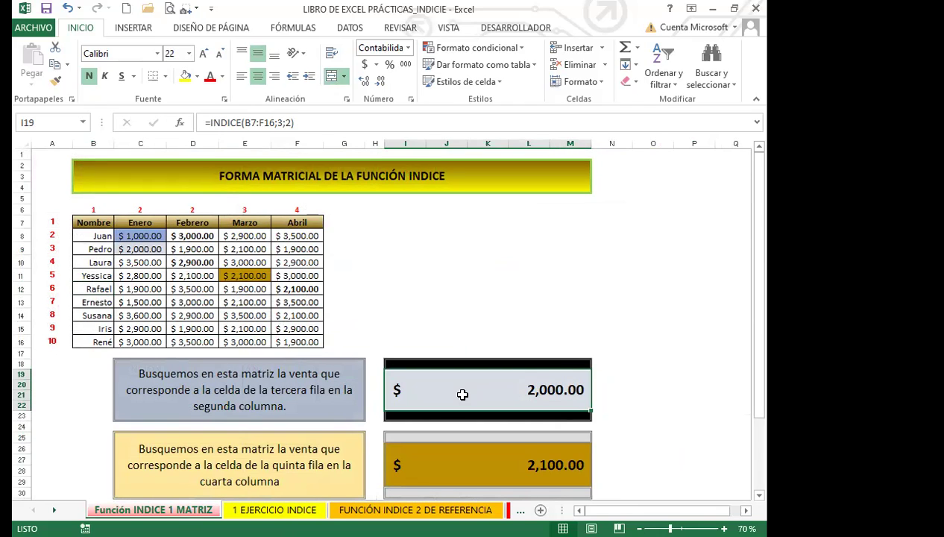
click(253, 392)
scroll(257, 391, down, 2)
click(350, 394)
click(546, 392)
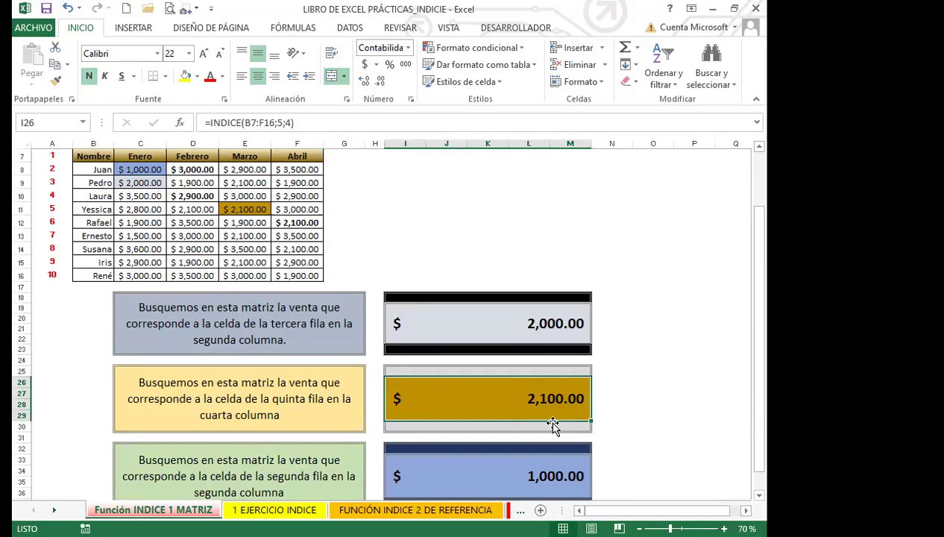
- Look at the FUNCIÓN INDICE 2 DE REFERENCIA sheet and return to the 1 EJERCICIO INDICE sheet
click(416, 510)
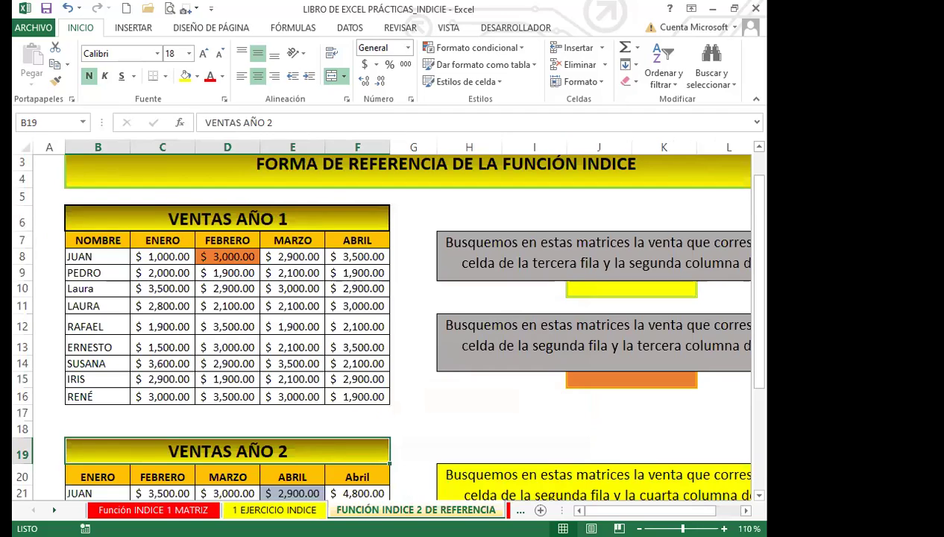
click(284, 511)
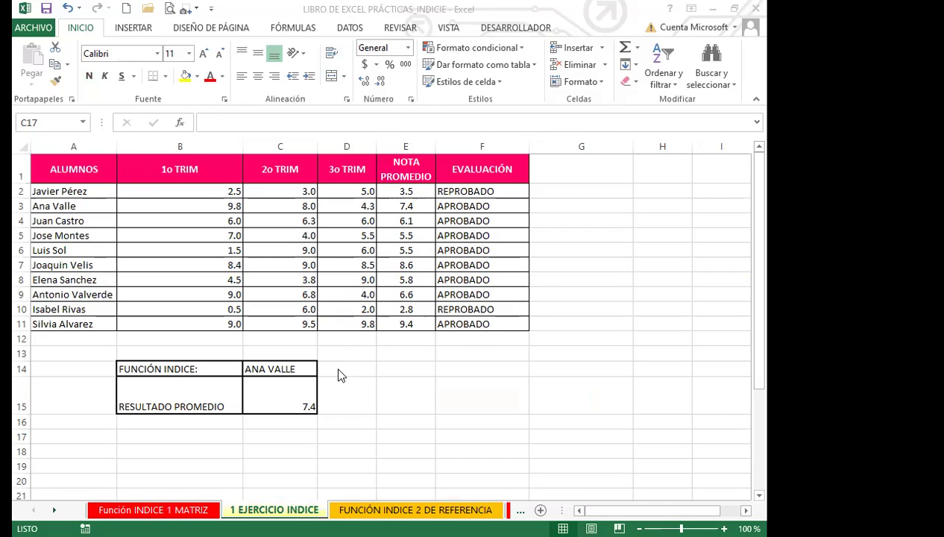
- Review the INDICE exercises by inspecting the result cells C15, C23 and C27 against the grades table
click(261, 395)
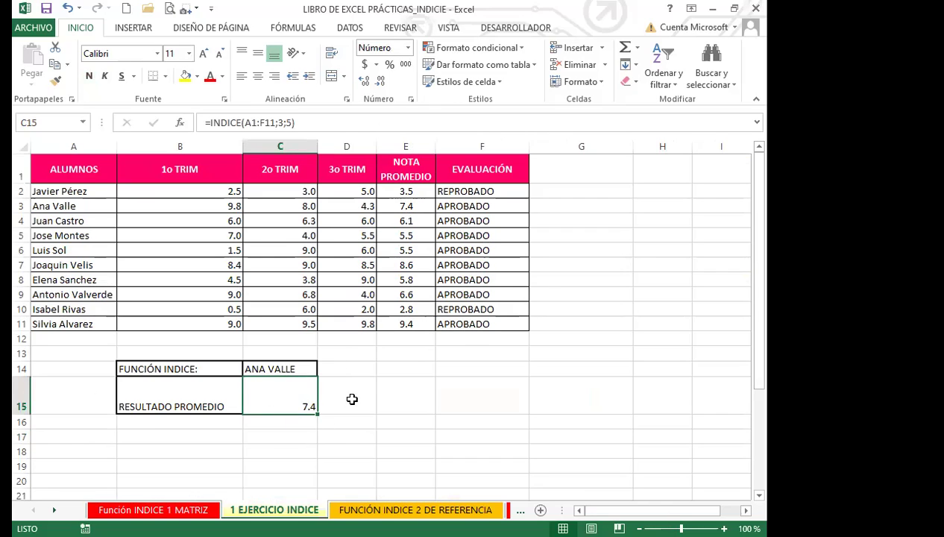
scroll(351, 398, down, 1)
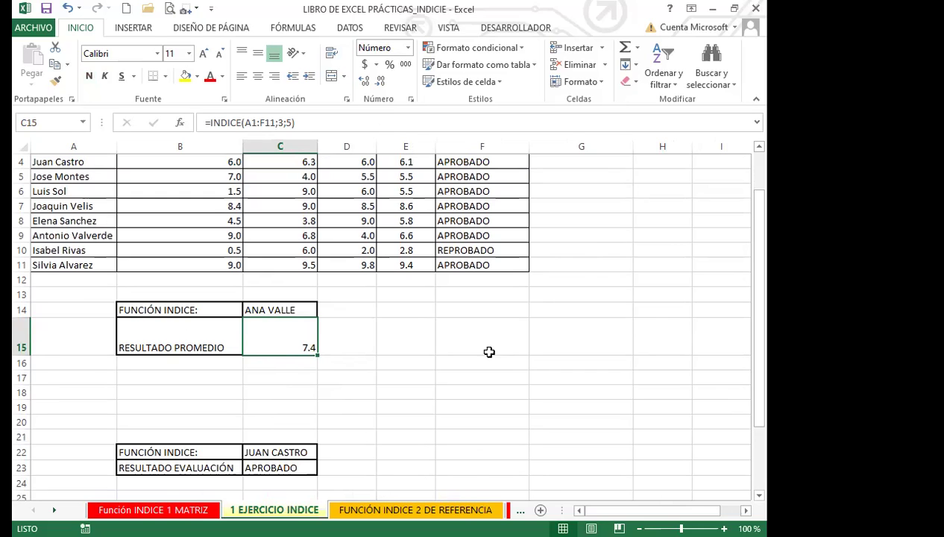
scroll(250, 314, up, 1)
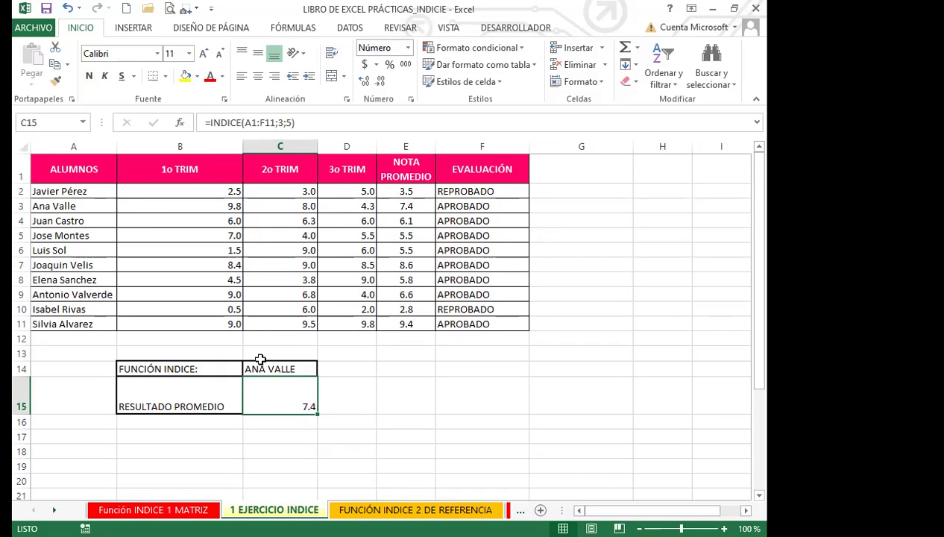
scroll(317, 409, down, 3)
click(289, 383)
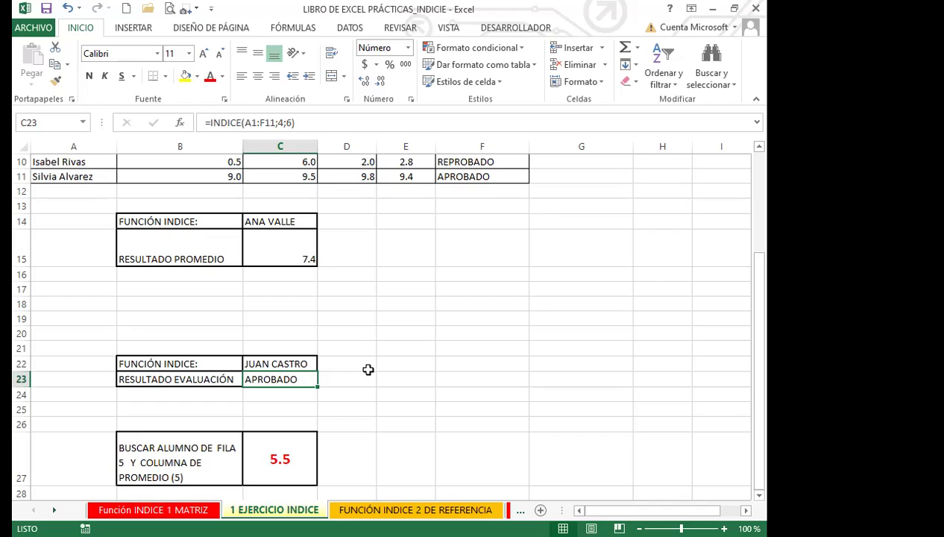
click(297, 363)
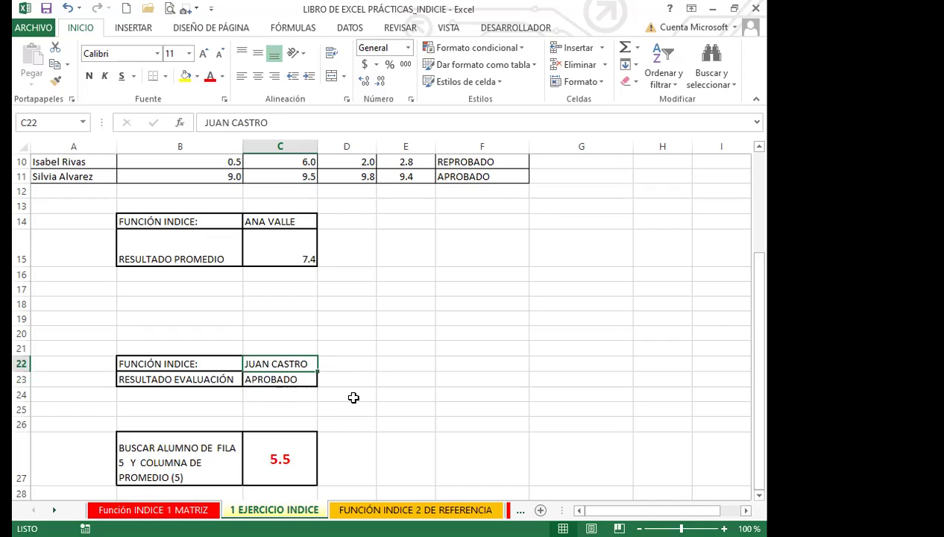
click(294, 438)
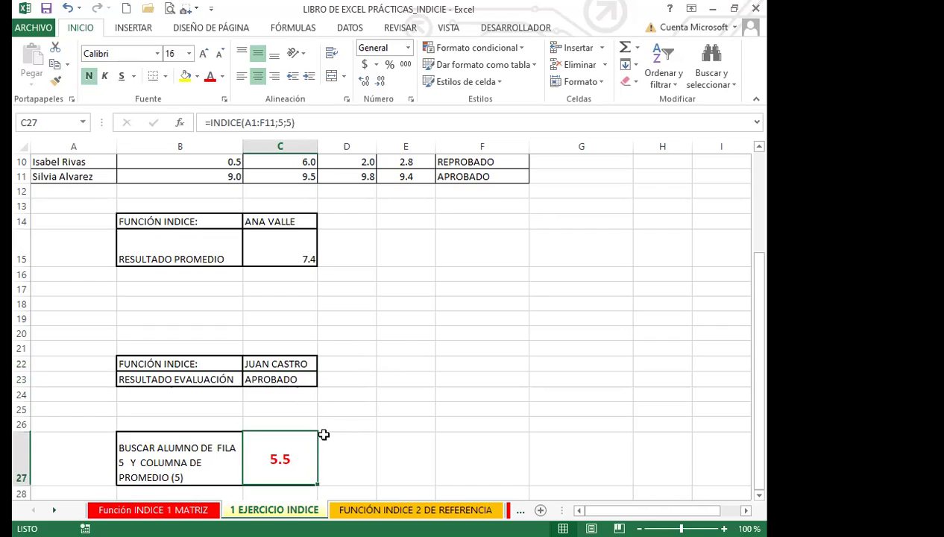
scroll(411, 401, down, 1)
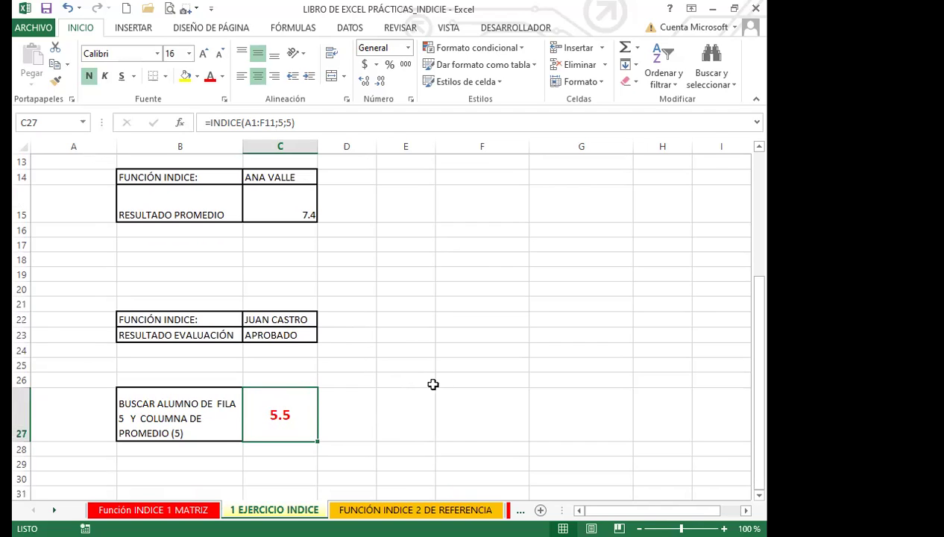
scroll(447, 373, up, 4)
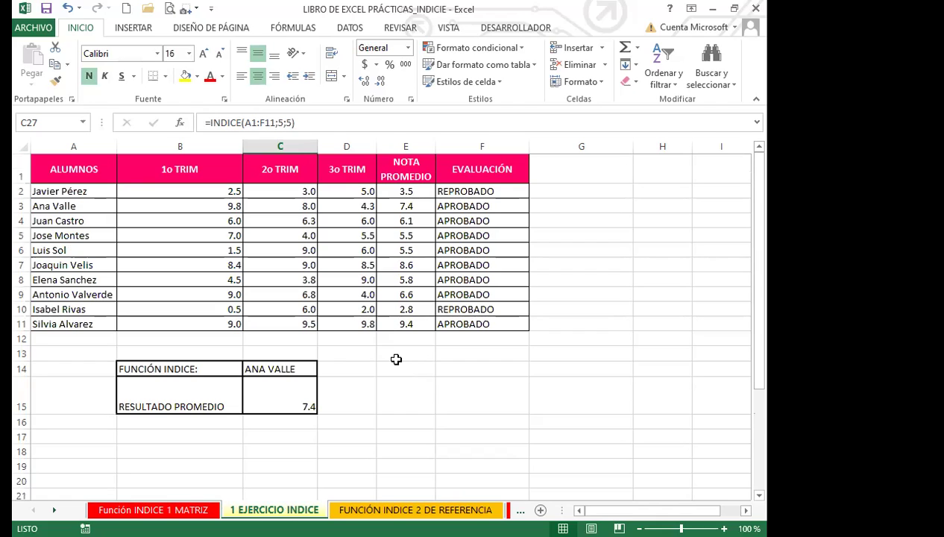
click(396, 360)
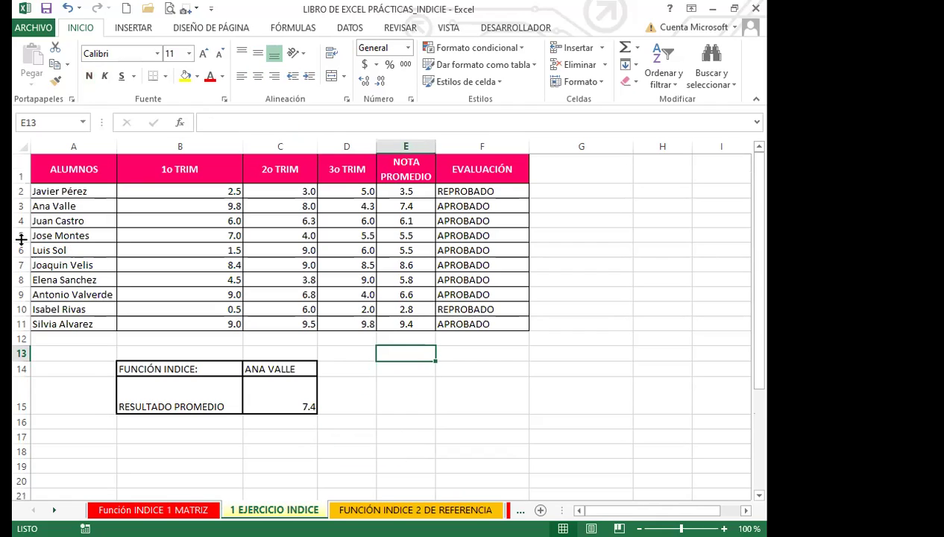
- Copy the student name from A5 into C26, directly above the C27 result
drag(21, 239, 21, 238)
click(74, 234)
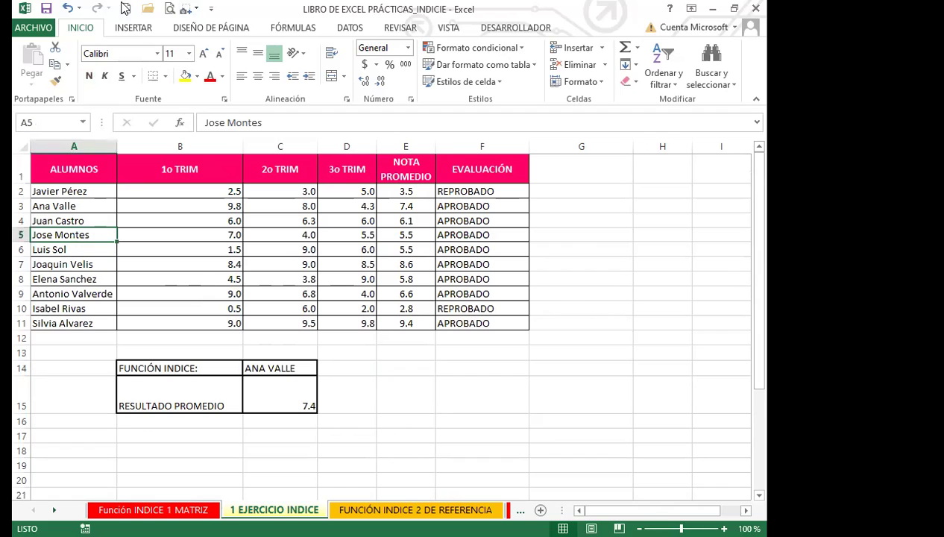
click(56, 62)
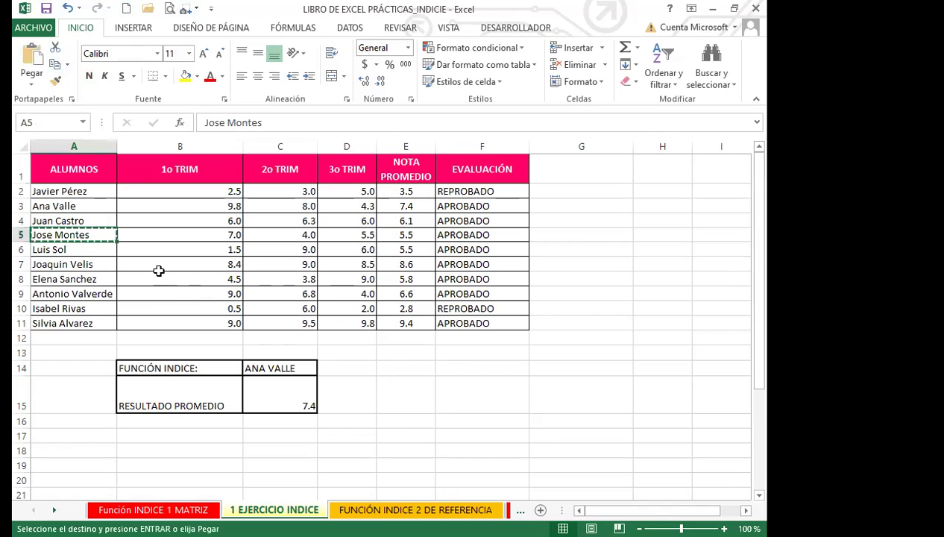
scroll(351, 397, down, 5)
click(350, 398)
scroll(351, 398, down, 2)
click(248, 216)
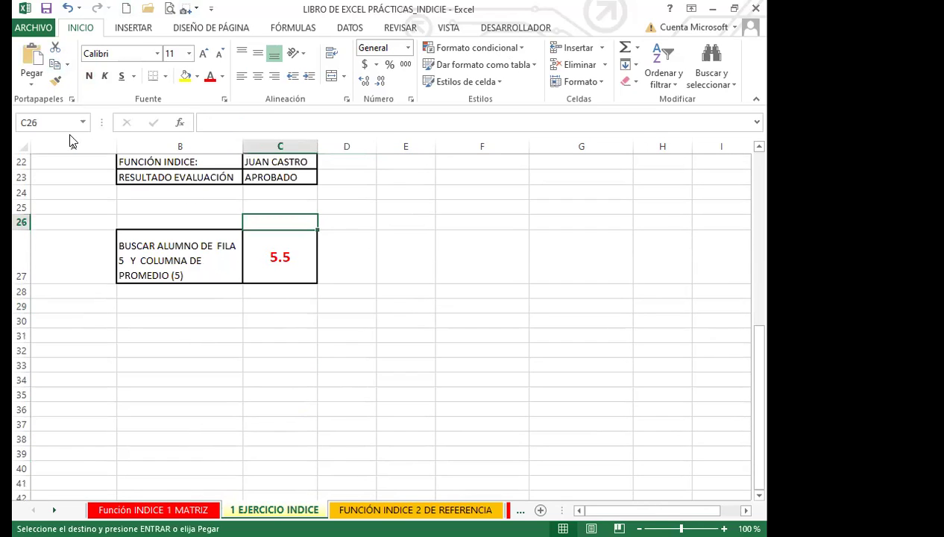
click(31, 60)
click(366, 303)
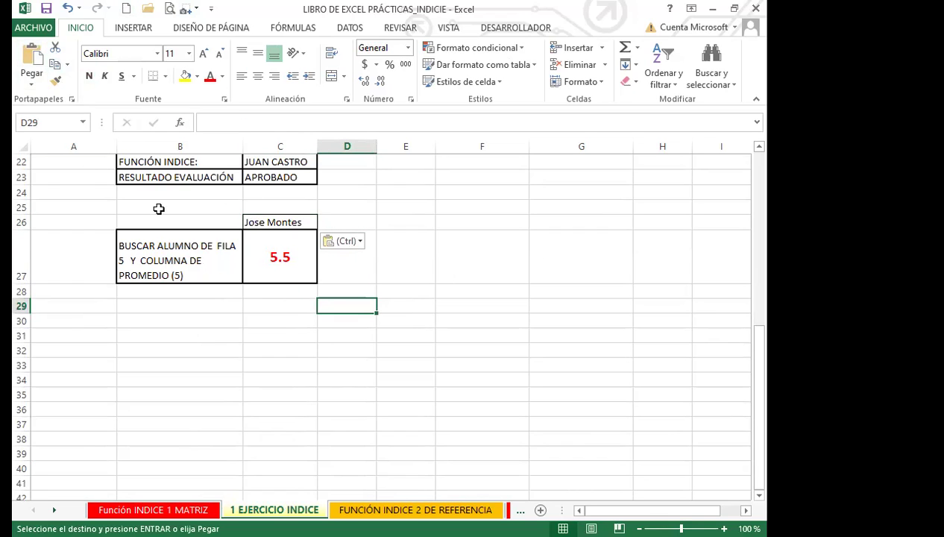
- Compare the student name in C26 with the INDICE result in C27, and open the FUNCIÓN INDICE 2 DE REFERENCIA sheet
click(296, 222)
click(288, 262)
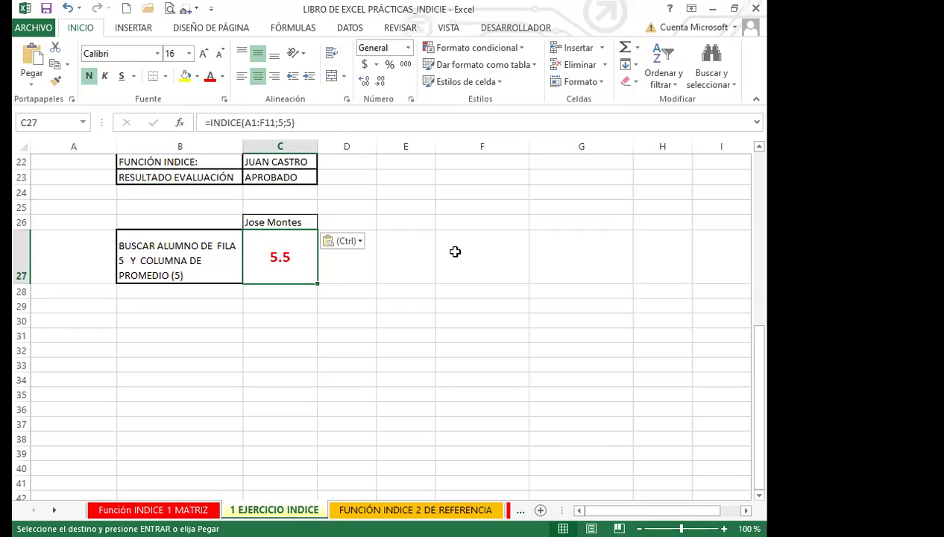
click(274, 220)
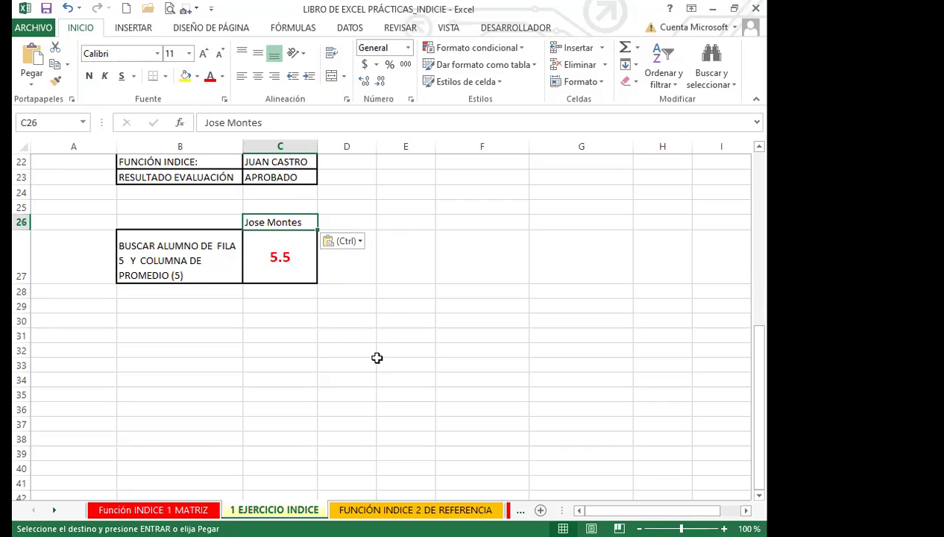
click(288, 267)
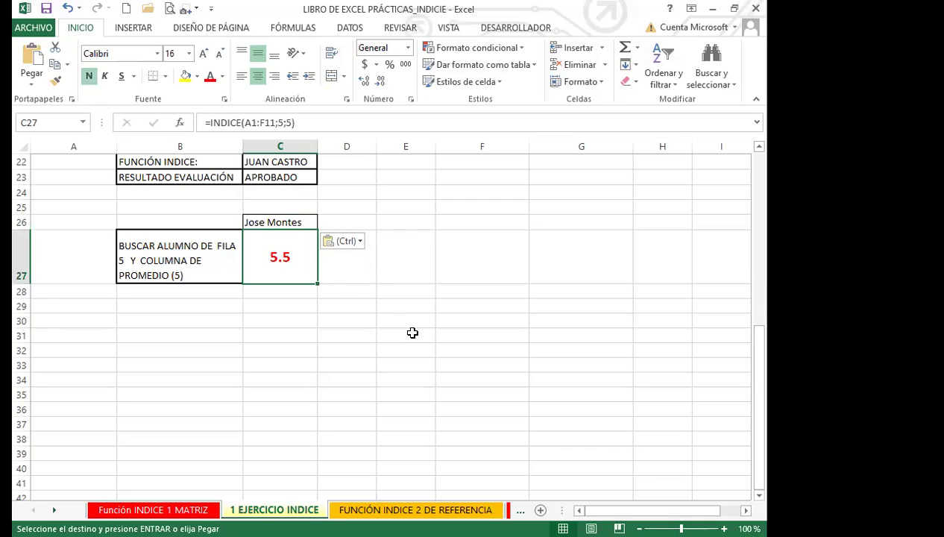
click(298, 220)
click(301, 269)
scroll(370, 295, up, 4)
click(380, 319)
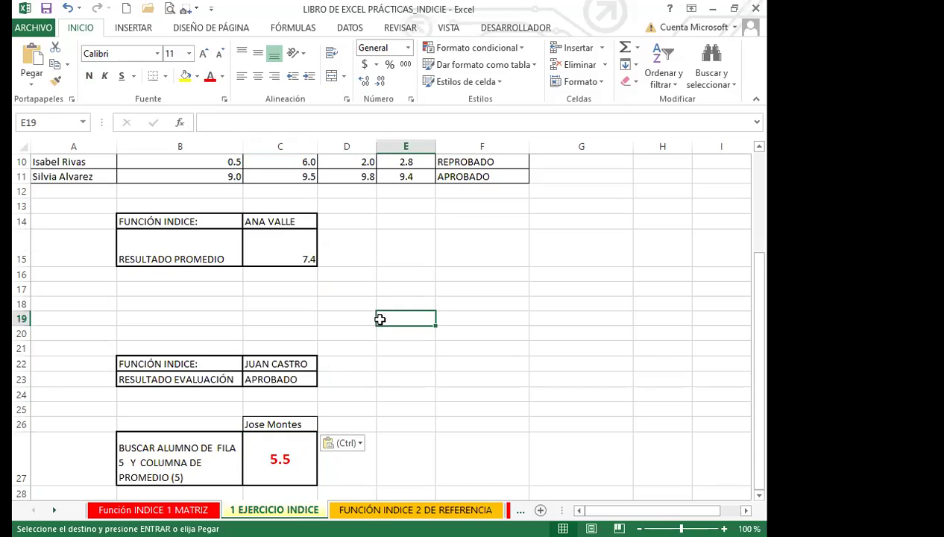
scroll(380, 319, up, 3)
click(400, 399)
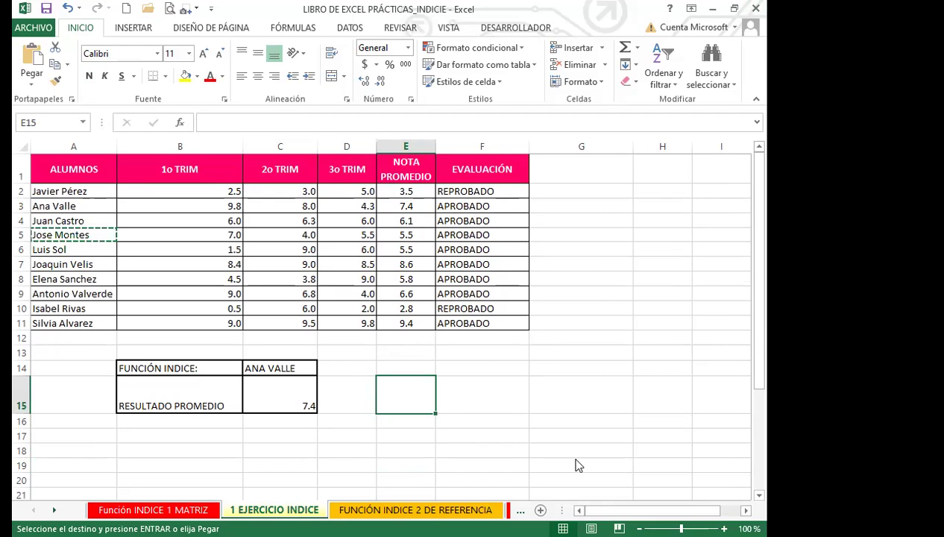
key(ctrl+Page_Down)
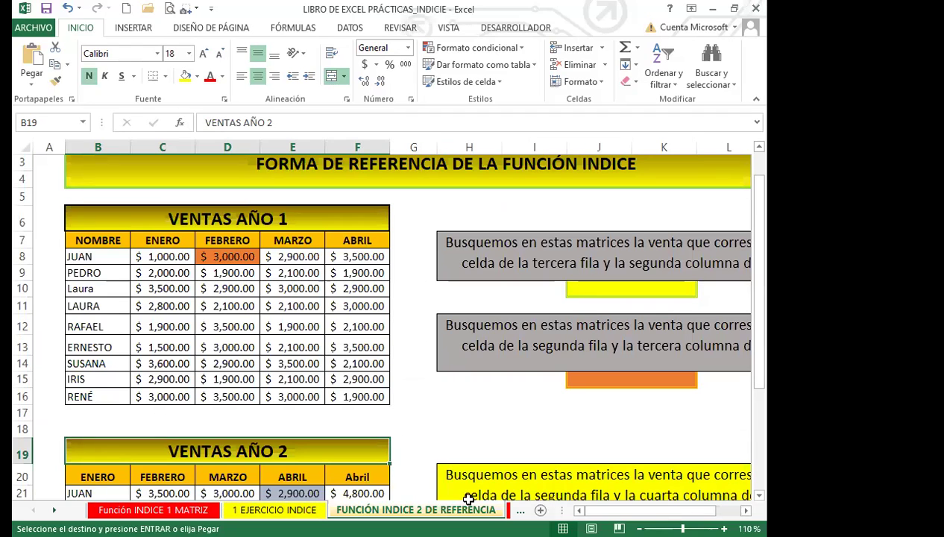
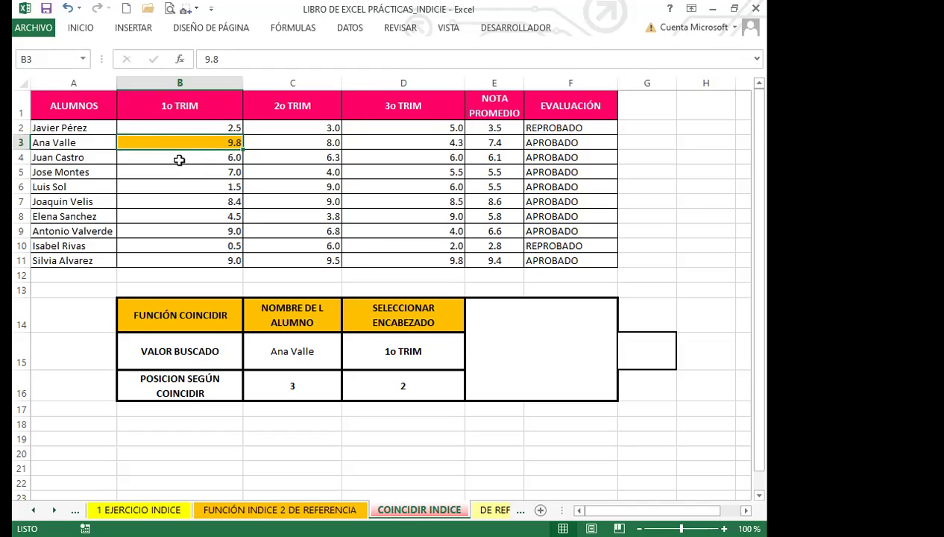
- Examine the selectable student names in C15 and the selectable column headings in D15 of the COINCIDIR lookup table
click(532, 364)
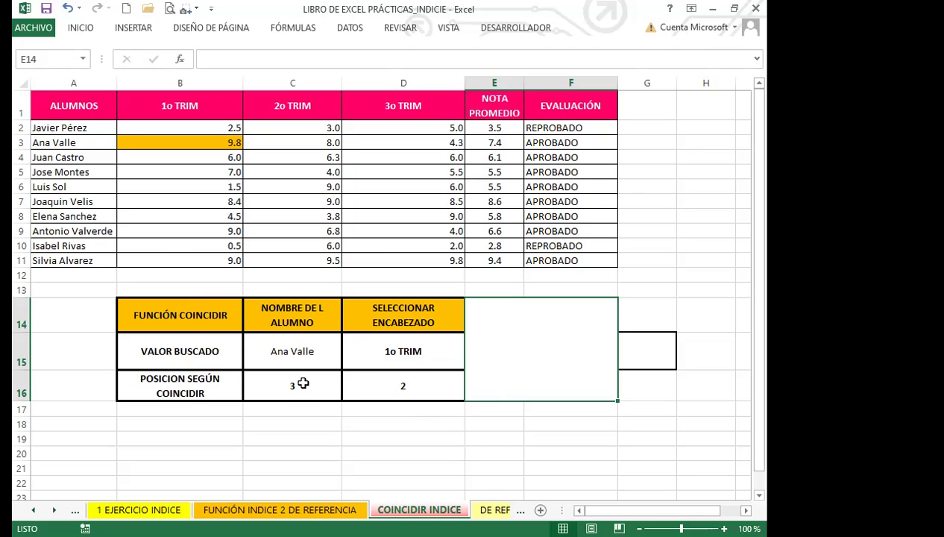
click(305, 351)
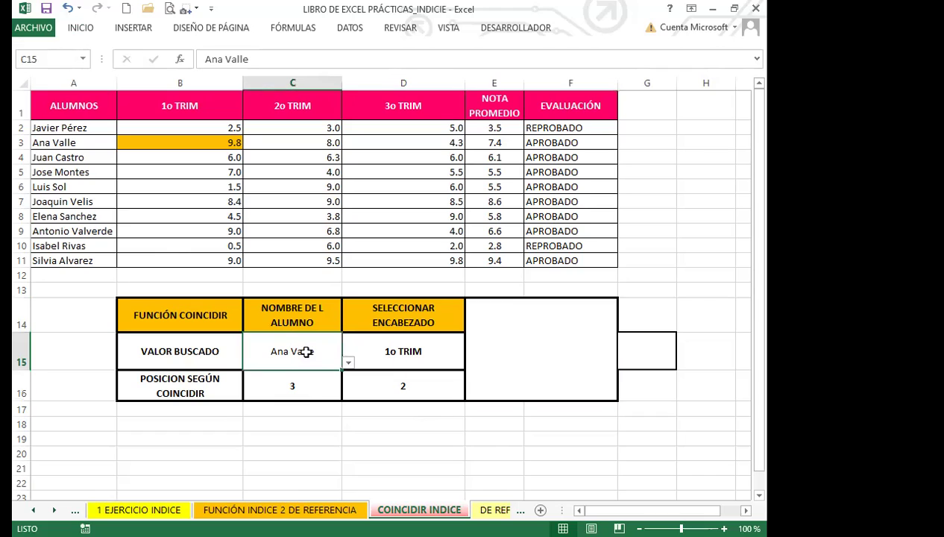
click(348, 363)
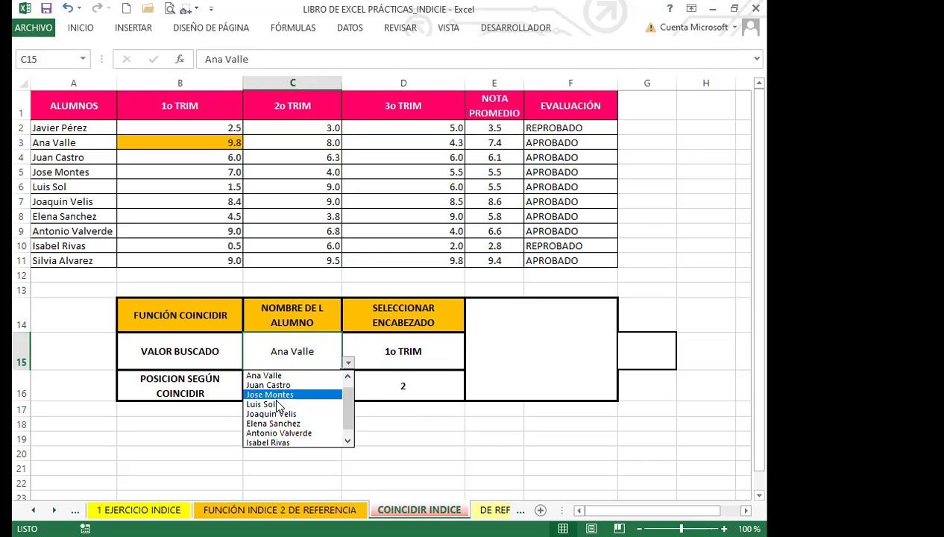
click(305, 350)
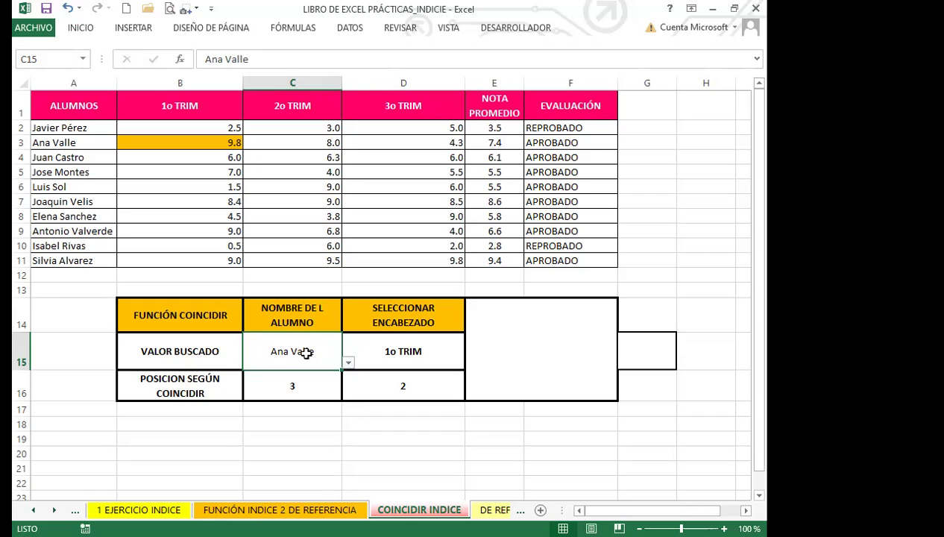
click(348, 362)
click(302, 375)
click(408, 348)
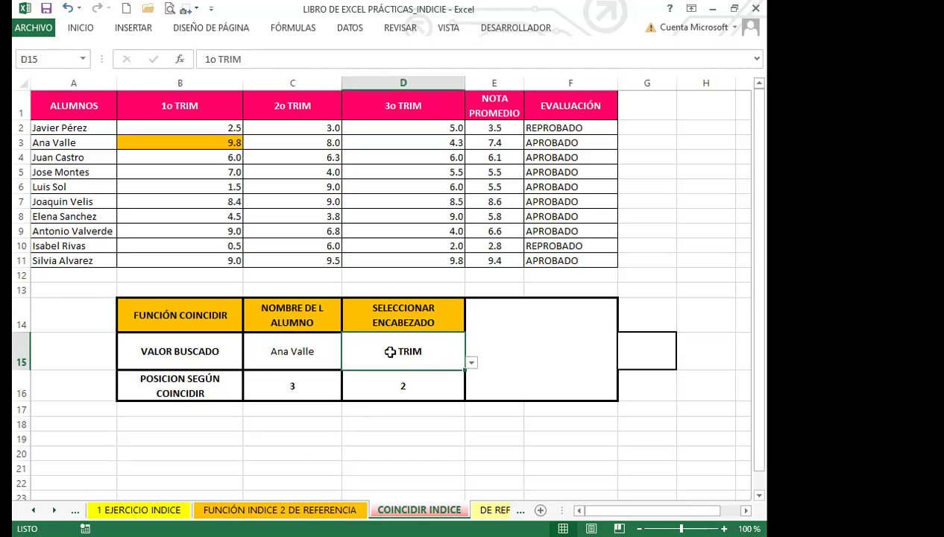
click(472, 363)
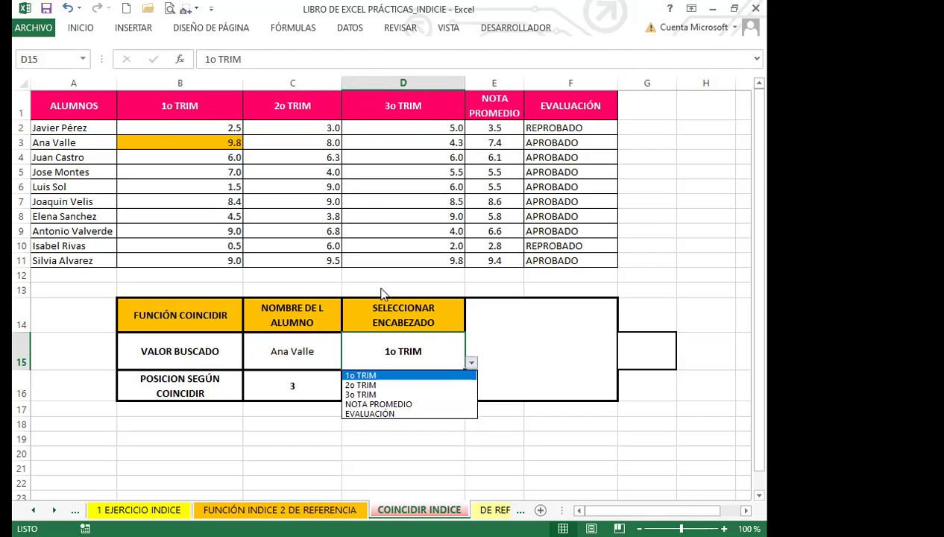
click(304, 353)
click(329, 352)
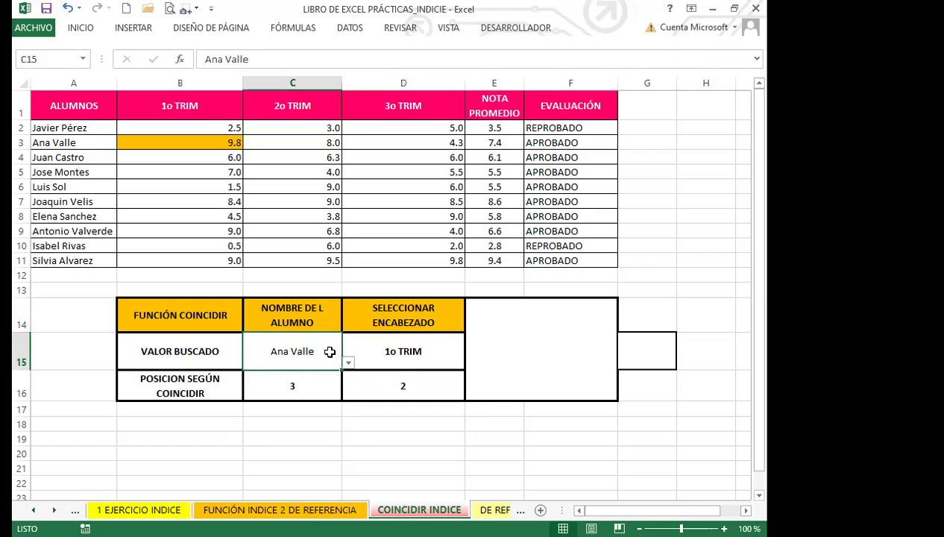
click(348, 364)
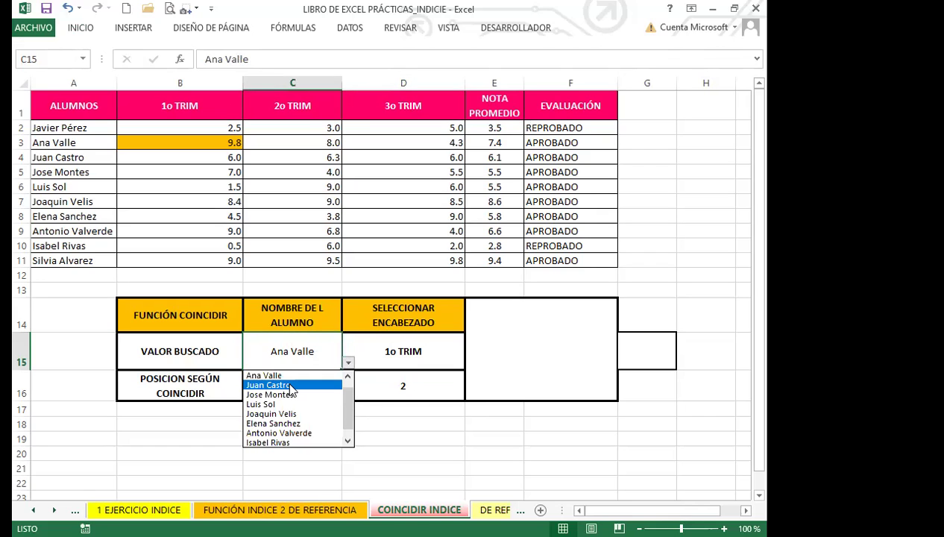
click(301, 354)
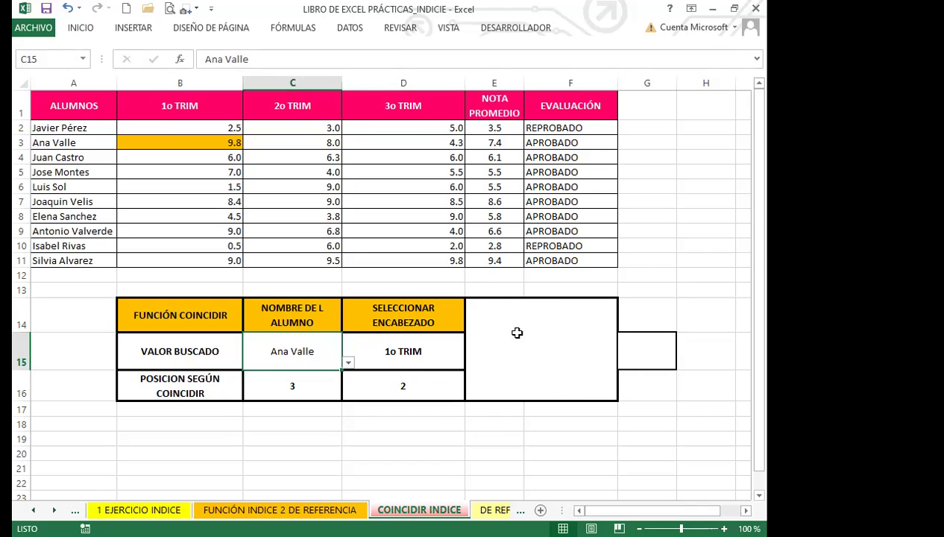
- Inspect the COINCIDIR formula in C16 and set the lookup name in C15 to the student listed in A6
click(276, 384)
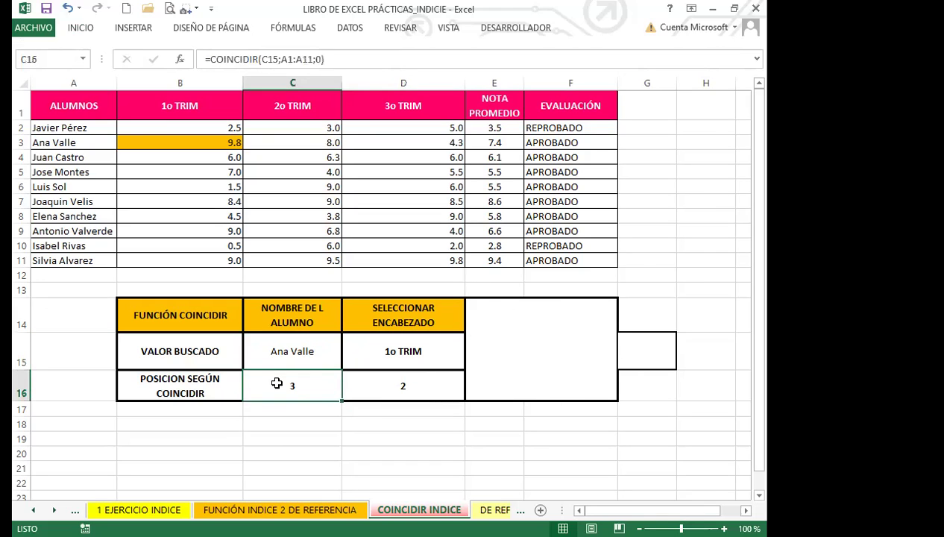
click(288, 59)
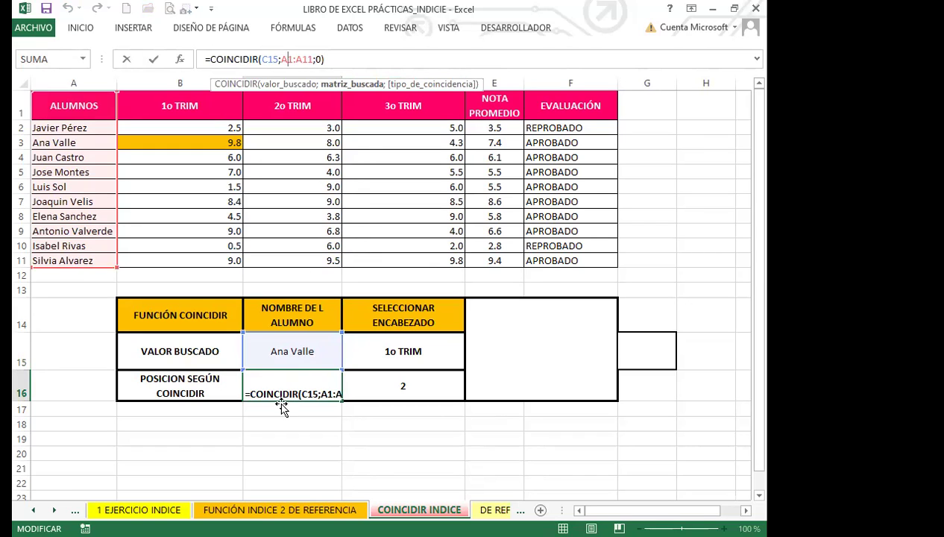
click(326, 359)
click(348, 361)
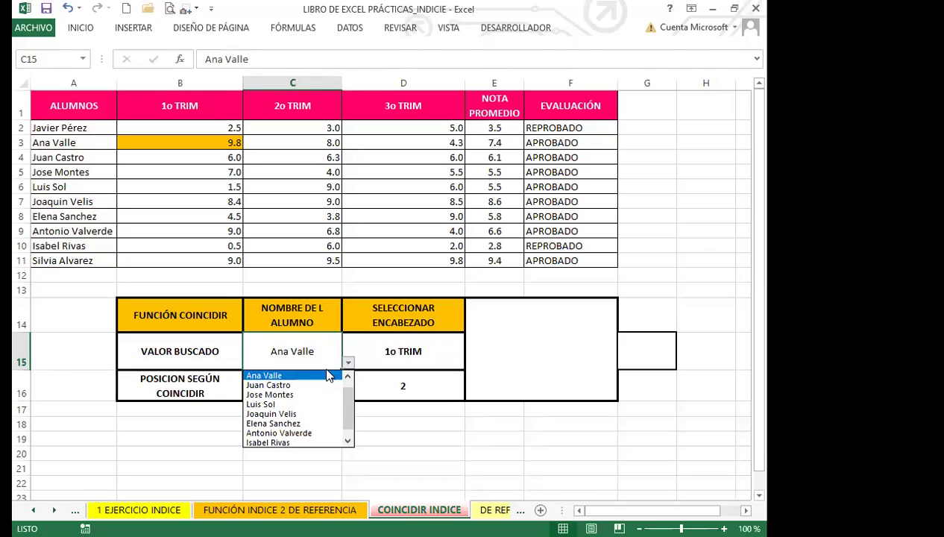
click(262, 404)
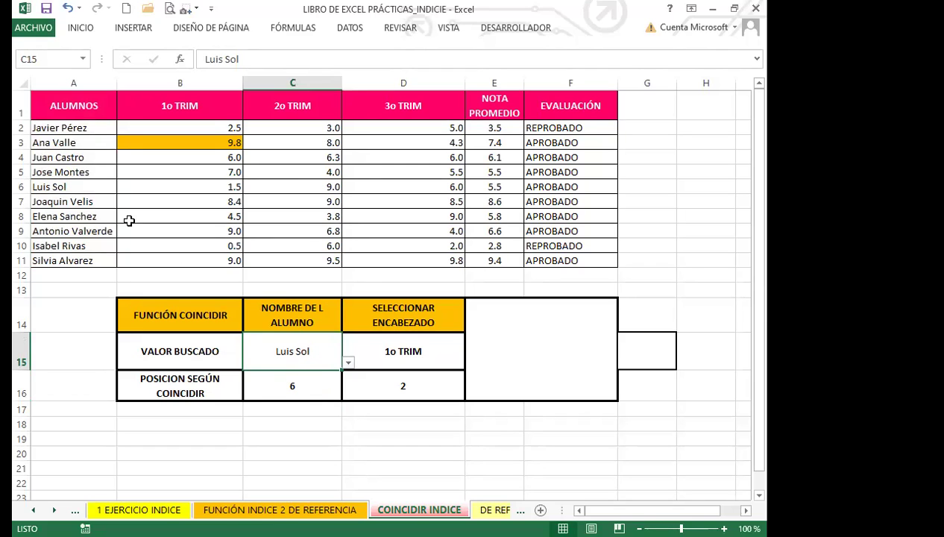
- Verify the COINCIDIR position by counting cell by cell down the ALUMNOS column from A1 to A6
click(60, 117)
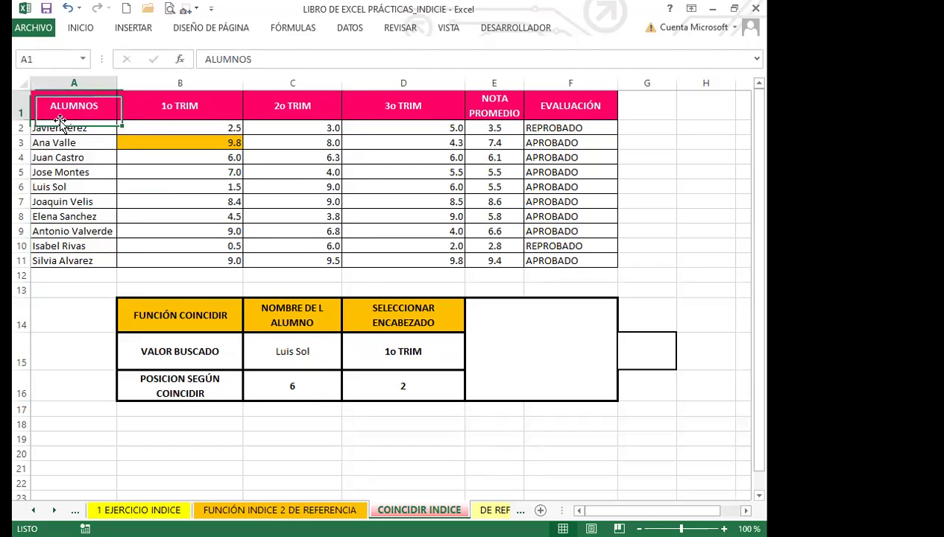
click(59, 128)
click(60, 144)
click(60, 159)
click(59, 172)
click(60, 186)
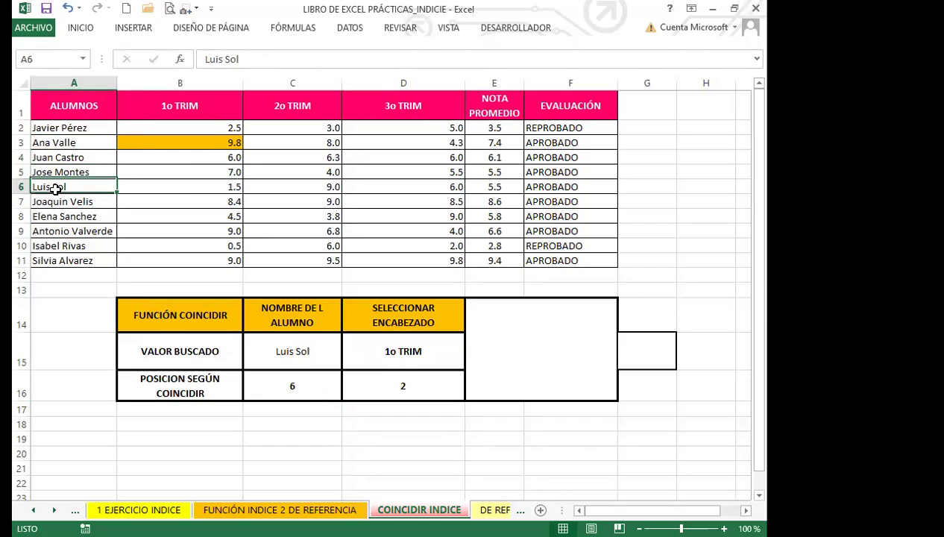
- Set the lookup name in C15 to the student listed in A3
click(304, 392)
click(306, 352)
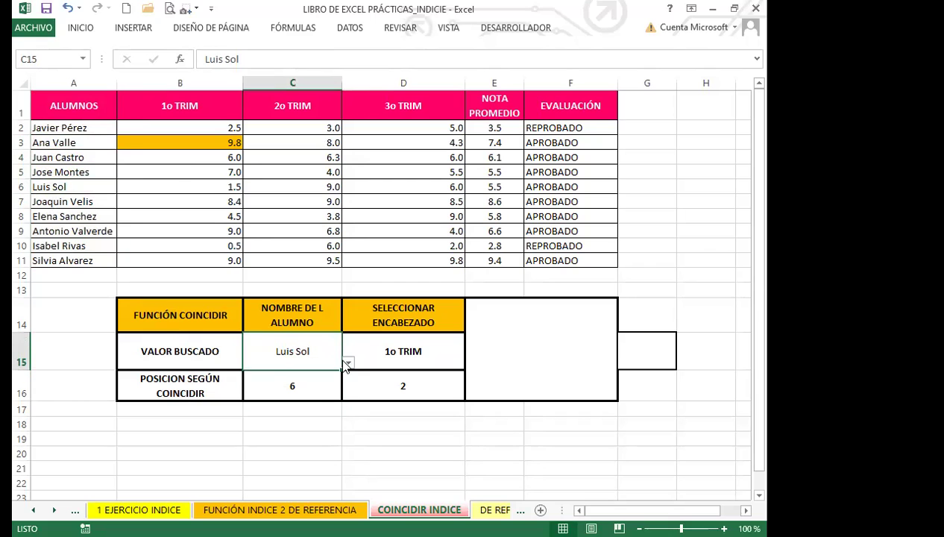
click(348, 363)
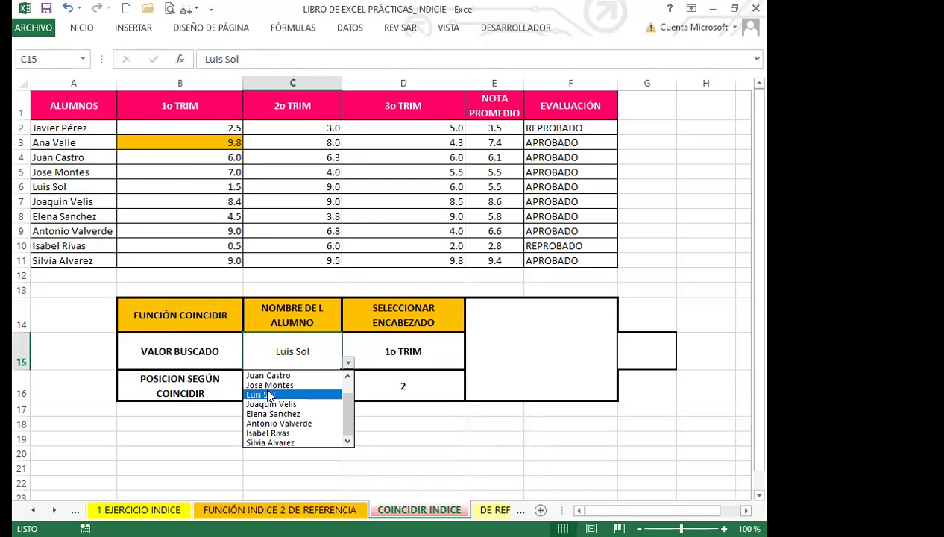
click(347, 375)
click(347, 376)
click(270, 385)
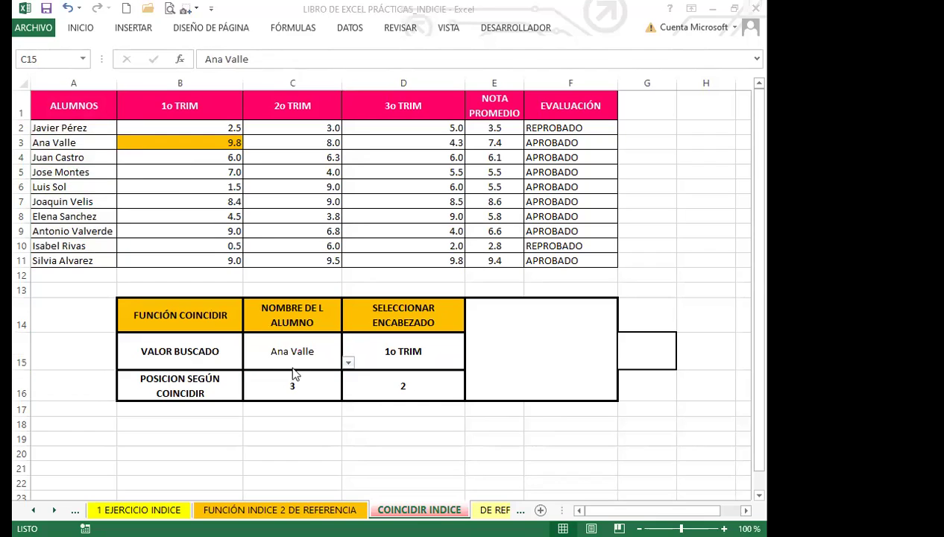
- Verify the COINCIDIR position by counting cell by cell down the ALUMNOS column from A1 to A3
click(68, 105)
click(65, 129)
click(64, 142)
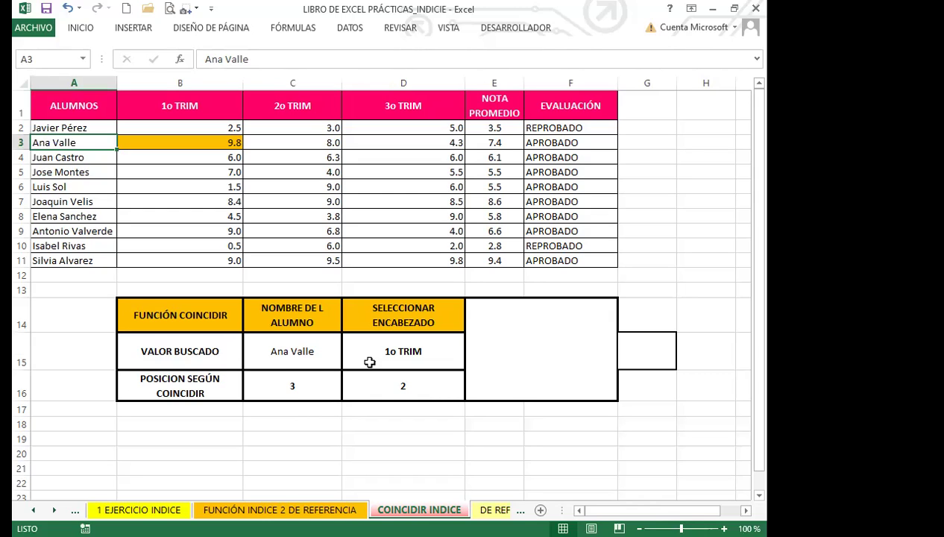
- Review the selectable headings in D15 and inspect the COINCIDIR formula in D16 that locates the heading's position
click(408, 361)
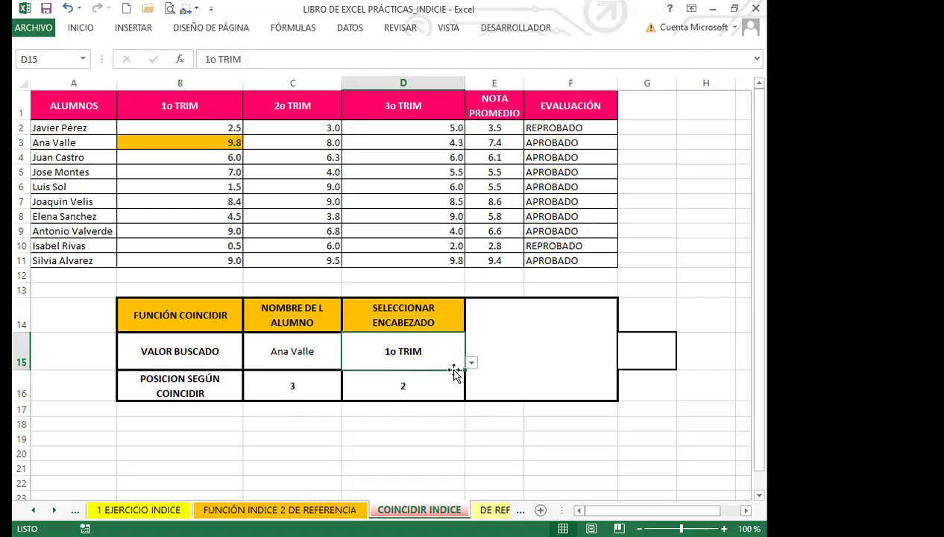
click(472, 364)
click(403, 349)
click(409, 388)
click(415, 356)
click(415, 390)
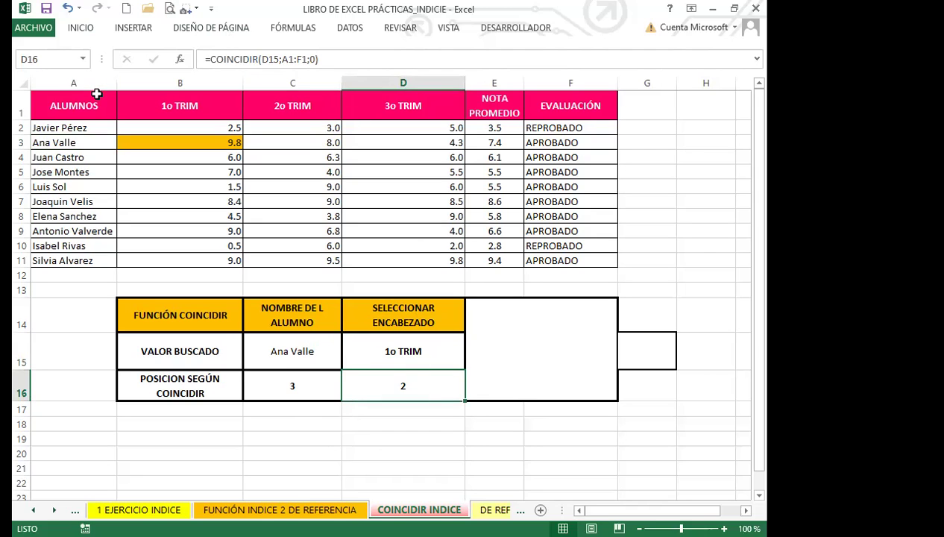
- Examine the match-type options of the COINCIDIR formula in D16 and re-enter 0 for an exact match
click(377, 353)
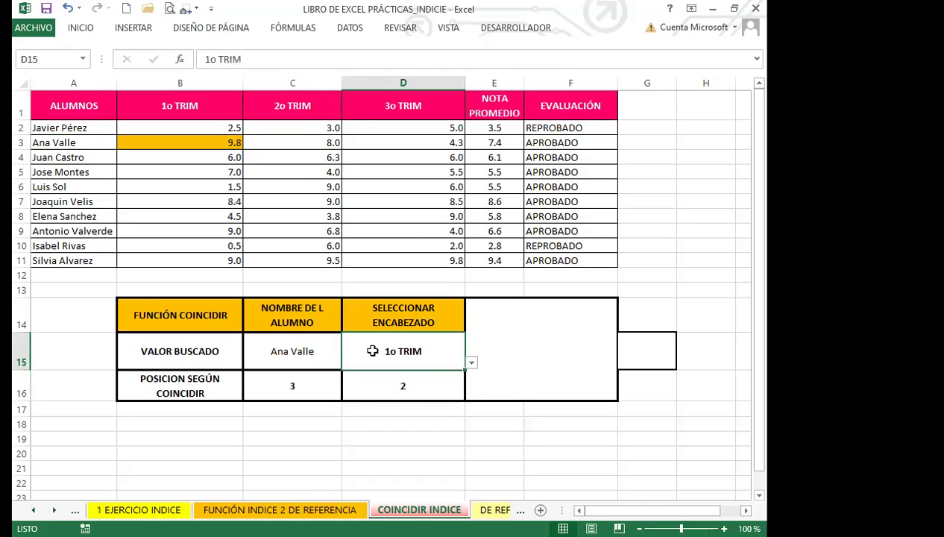
click(390, 382)
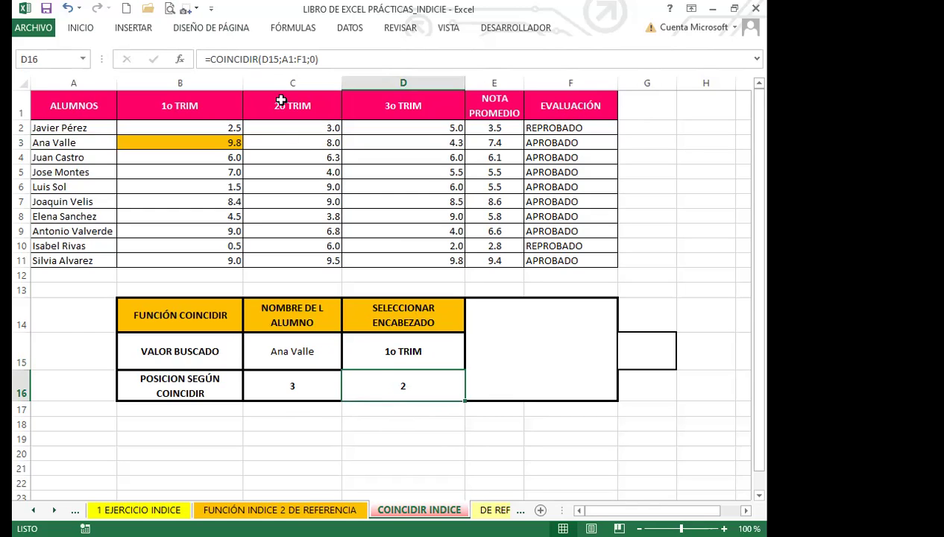
click(313, 59)
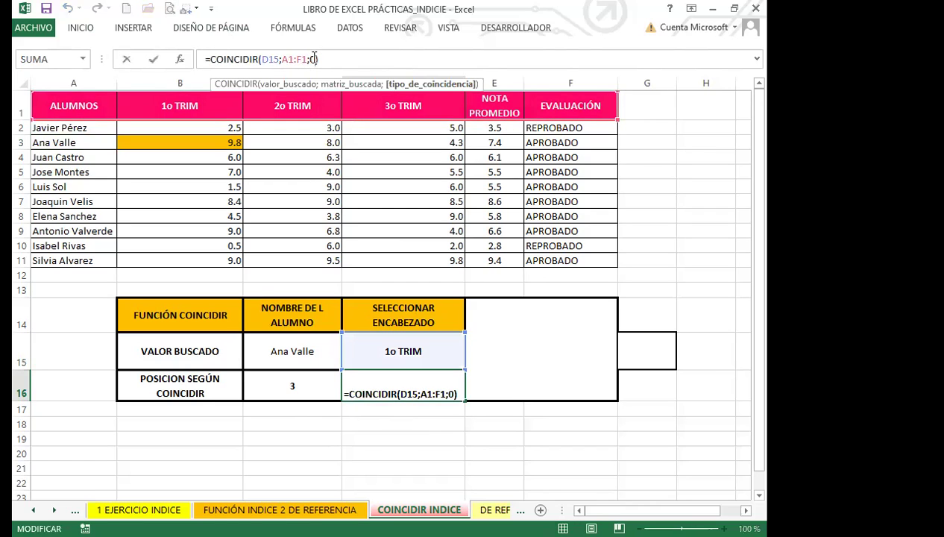
key(BackSpace)
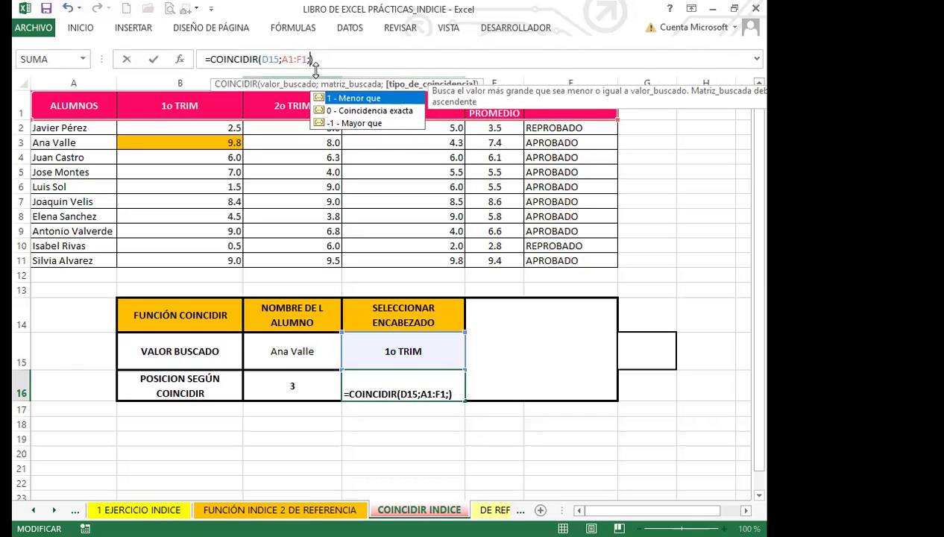
text(0)
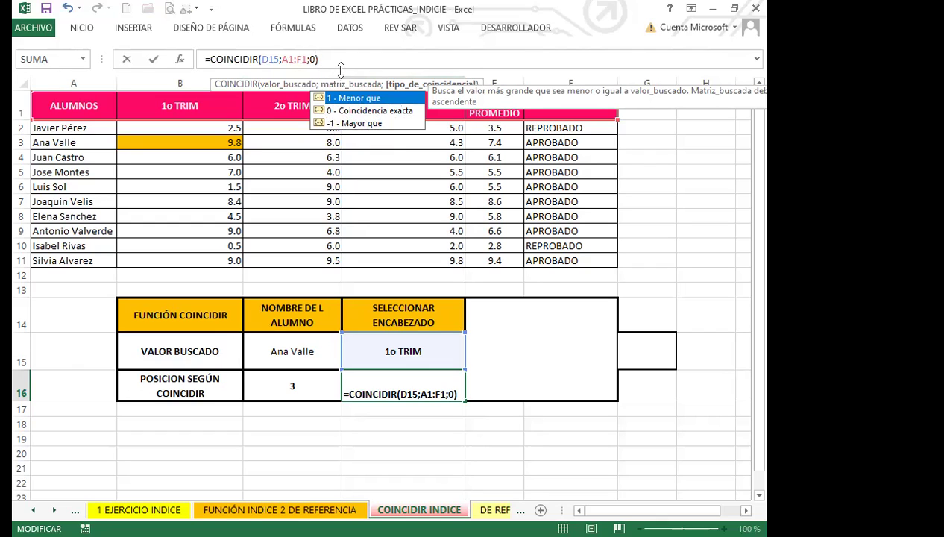
- Start an INDICE formula in the merged result cell E14 with the grades table A1:F11 as its matrix
click(504, 350)
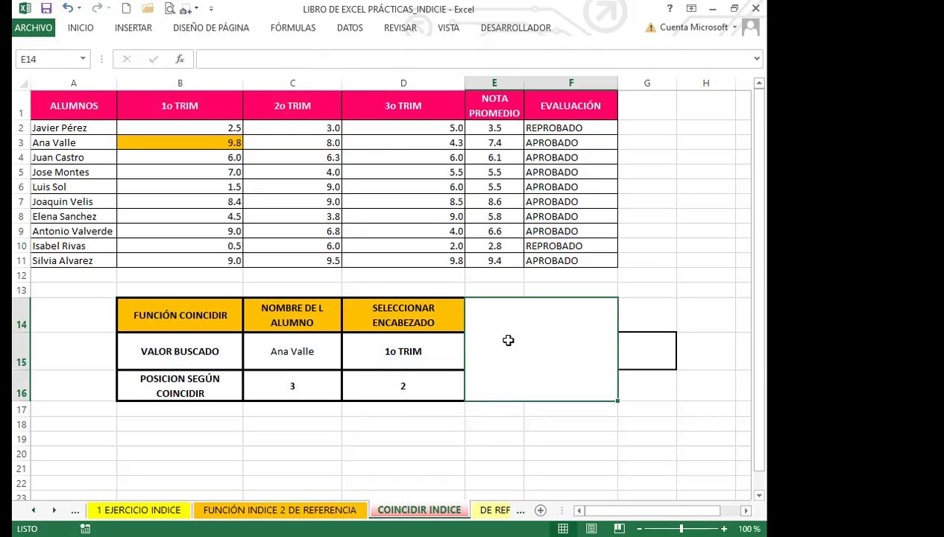
text(=)
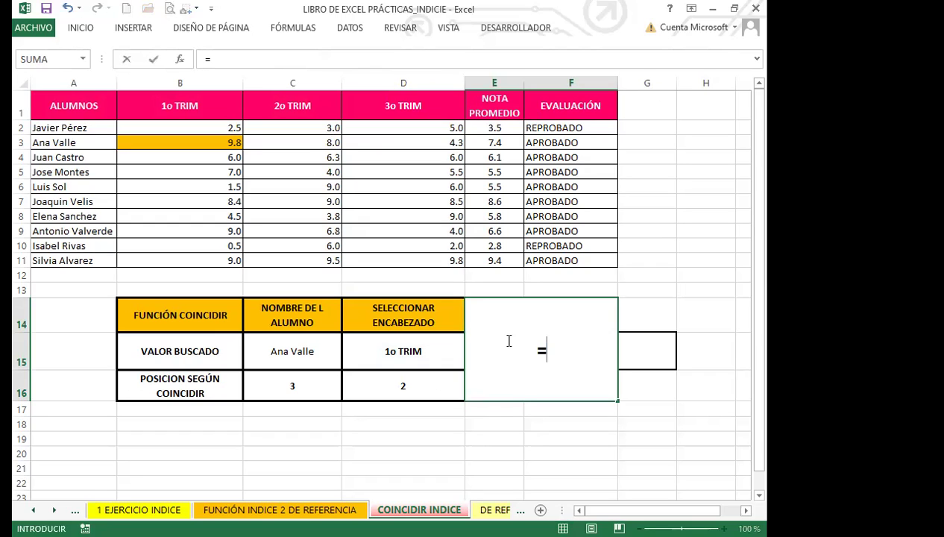
text(ind)
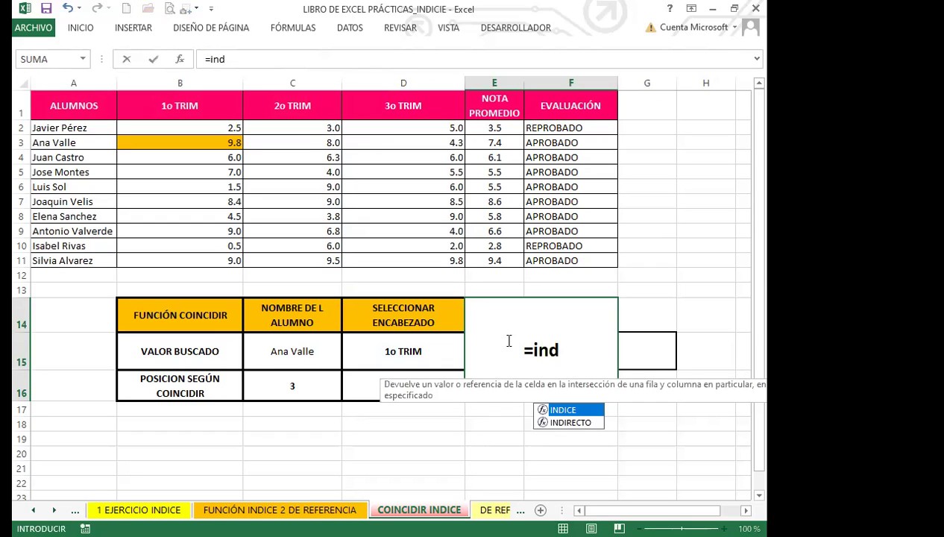
double_click(586, 411)
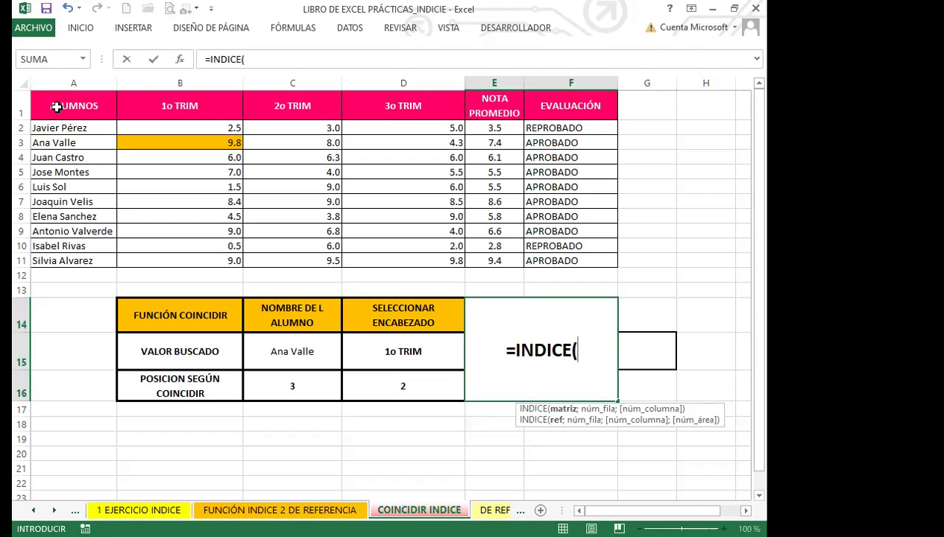
click(77, 103)
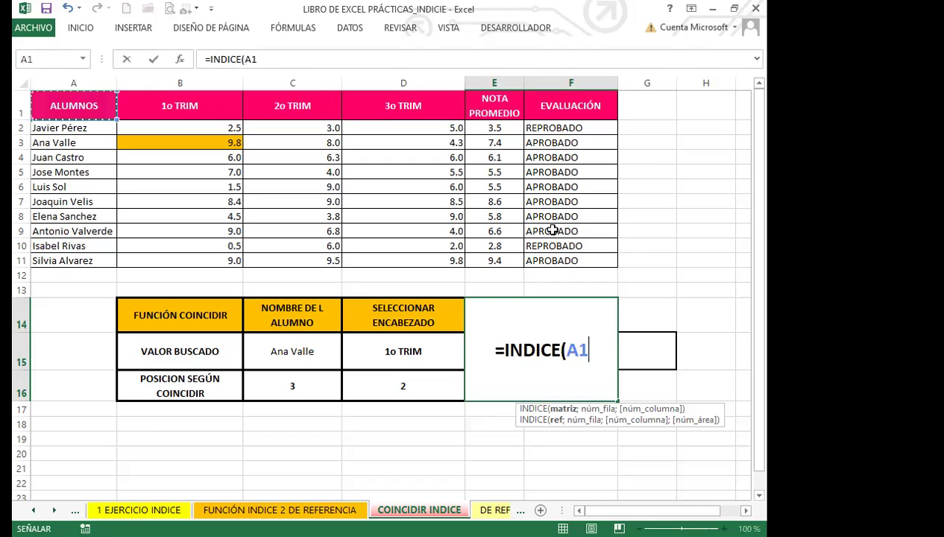
shift+click(571, 261)
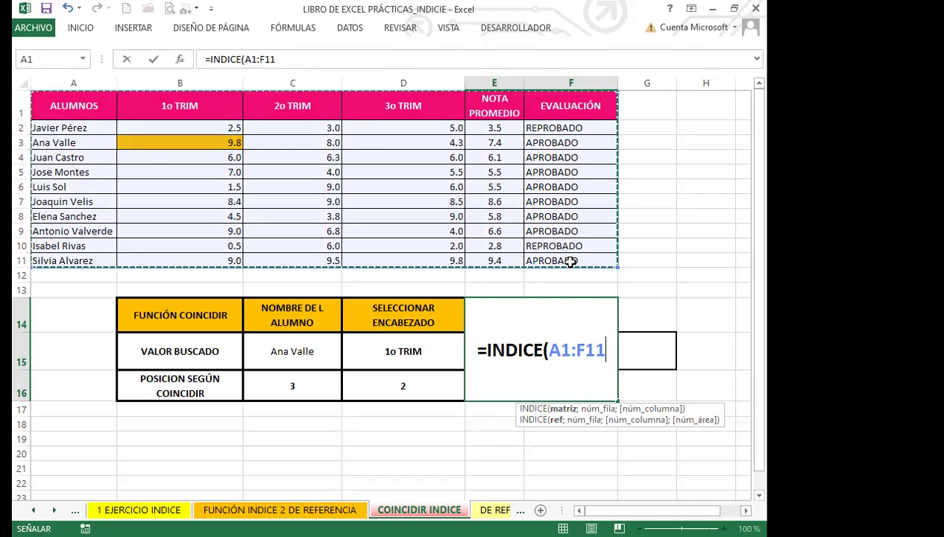
text(;)
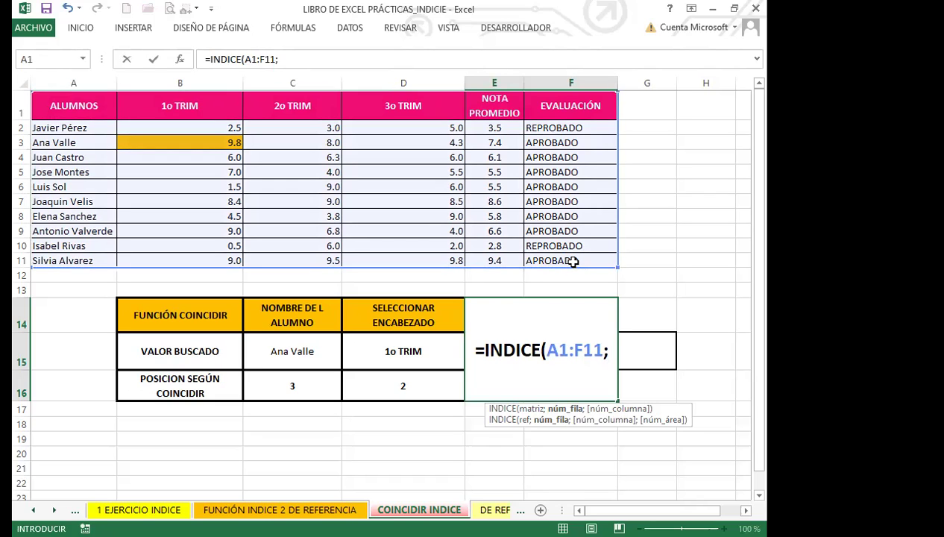
- Complete the E14 INDICE formula with C16 as row number and D16 as column number, and compare its result with B3
click(289, 385)
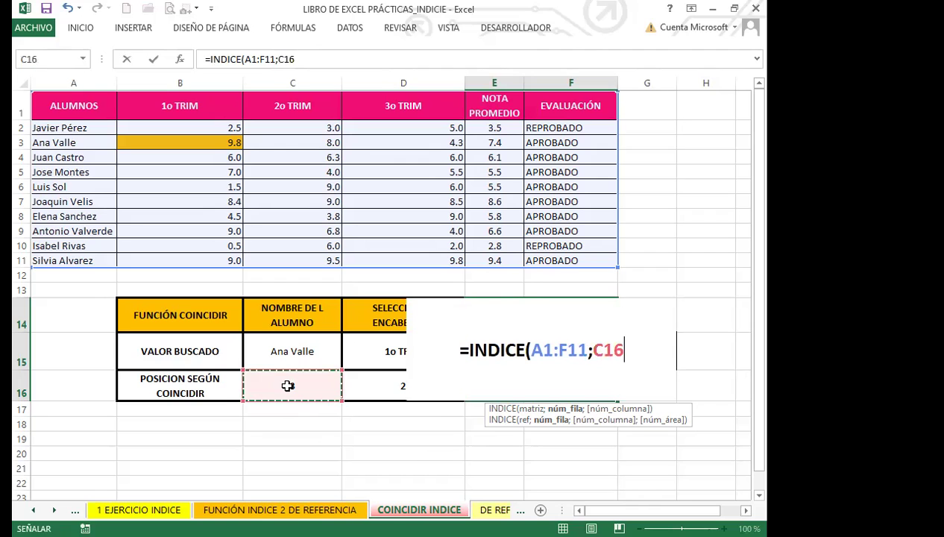
text(;)
click(375, 393)
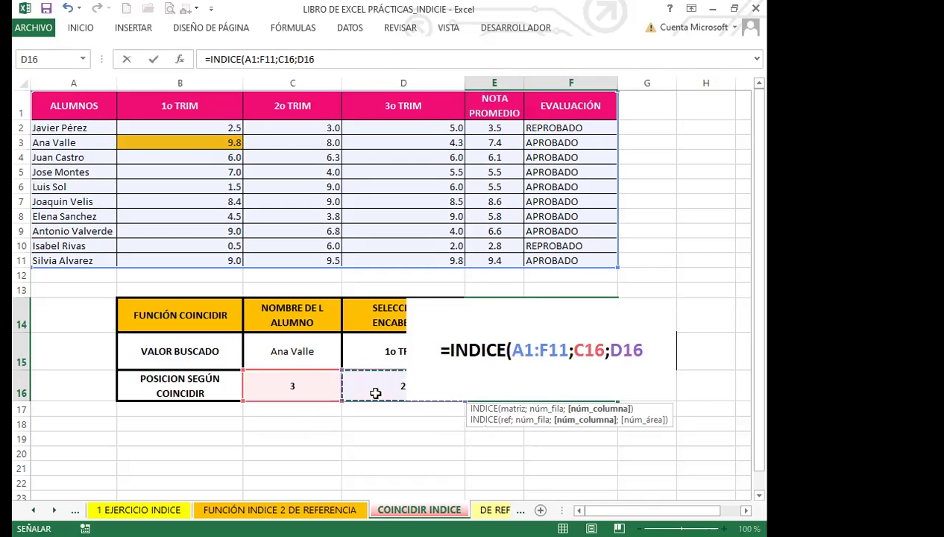
text())
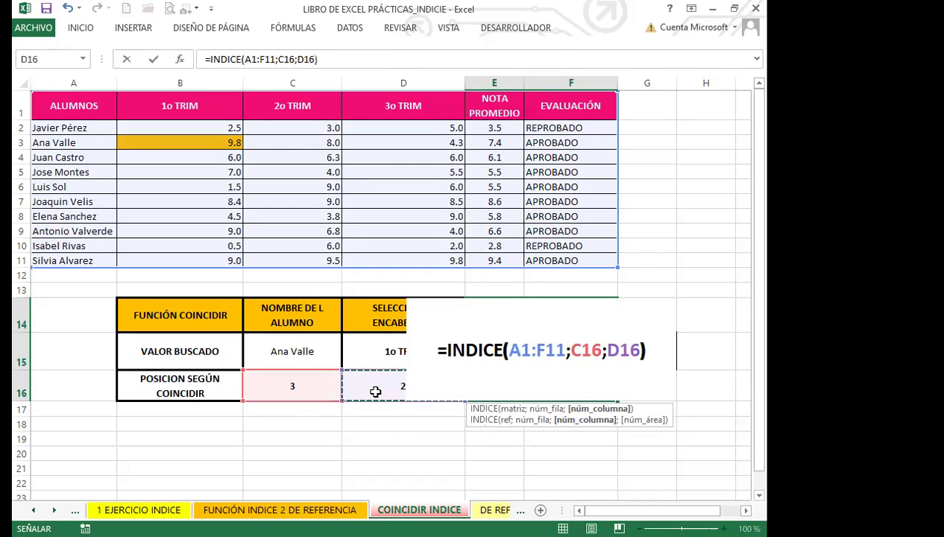
key(Return)
click(539, 382)
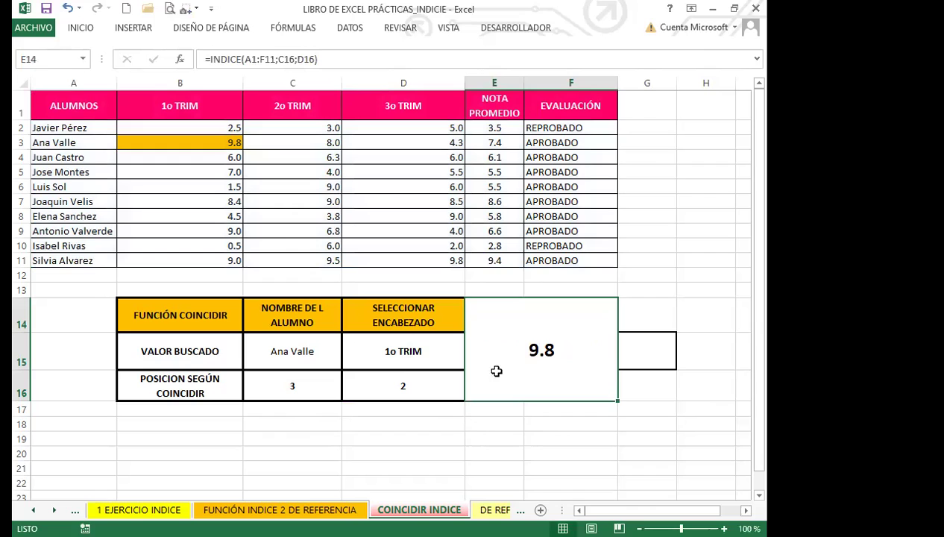
click(191, 140)
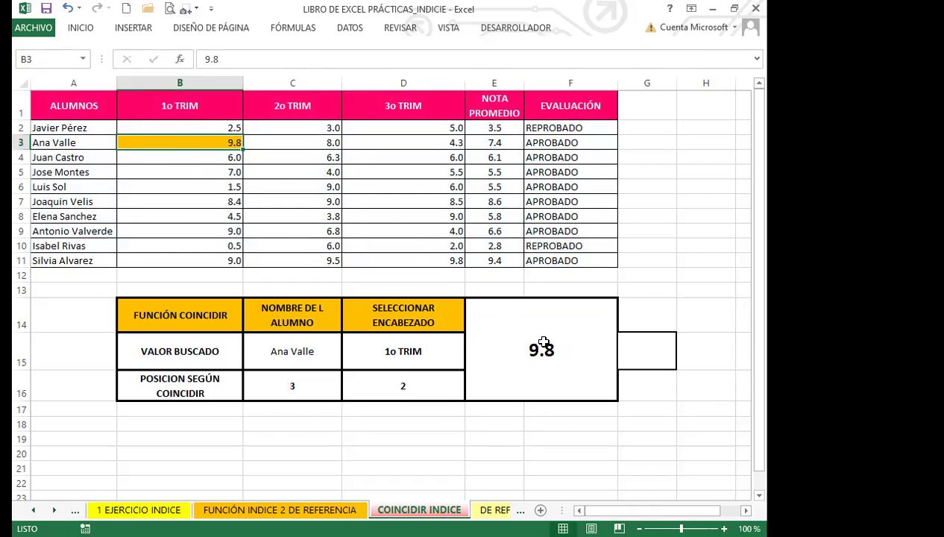
- Test the INDICE lookup with the student listed in A9 in C15 and the heading EVALUACIÓN in D15
click(312, 361)
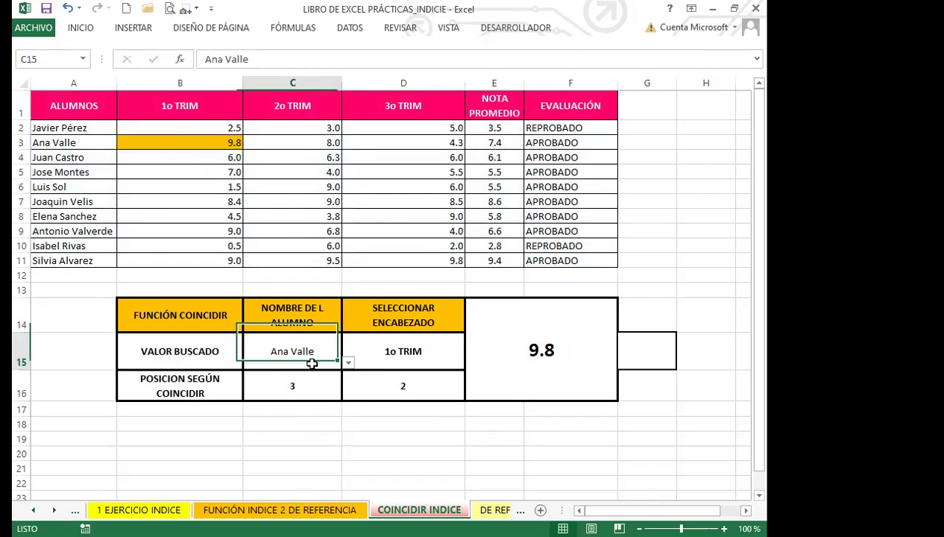
click(348, 363)
click(279, 432)
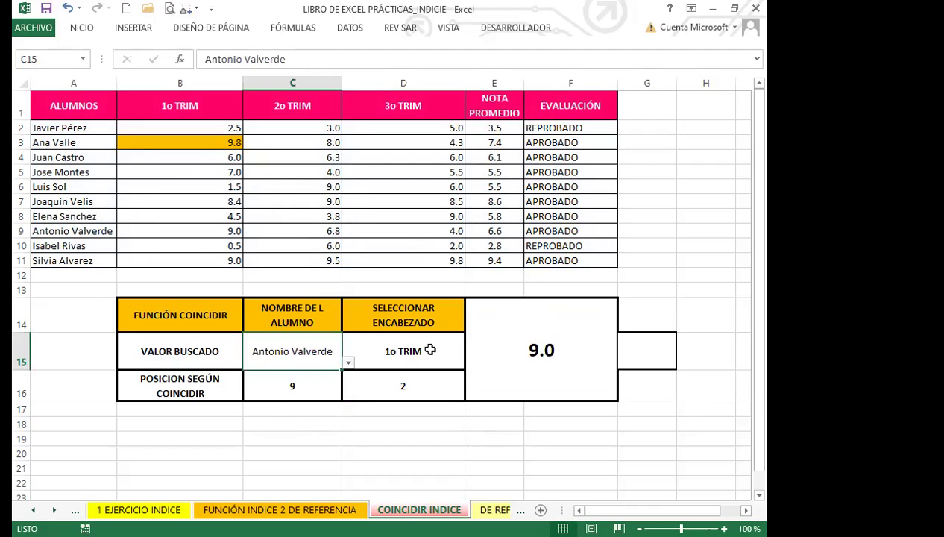
click(455, 361)
click(470, 363)
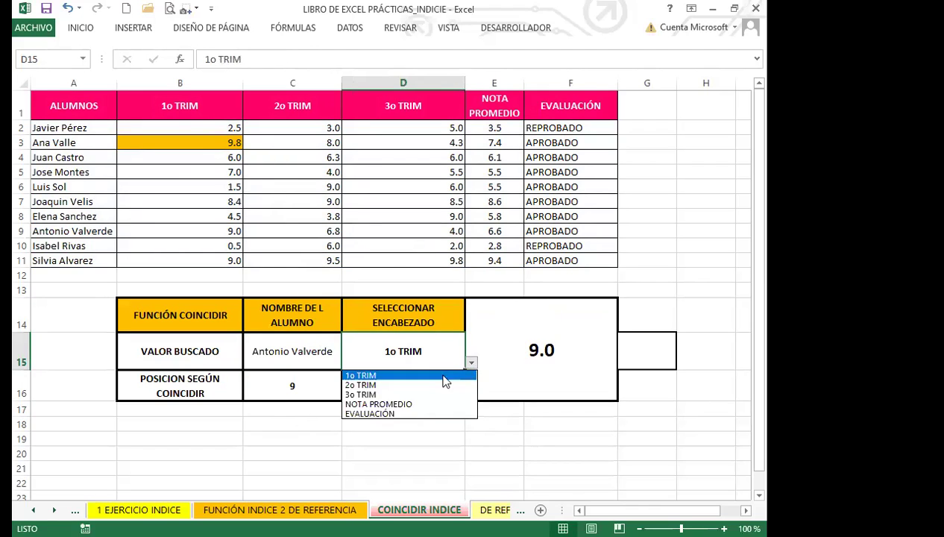
click(370, 415)
click(524, 372)
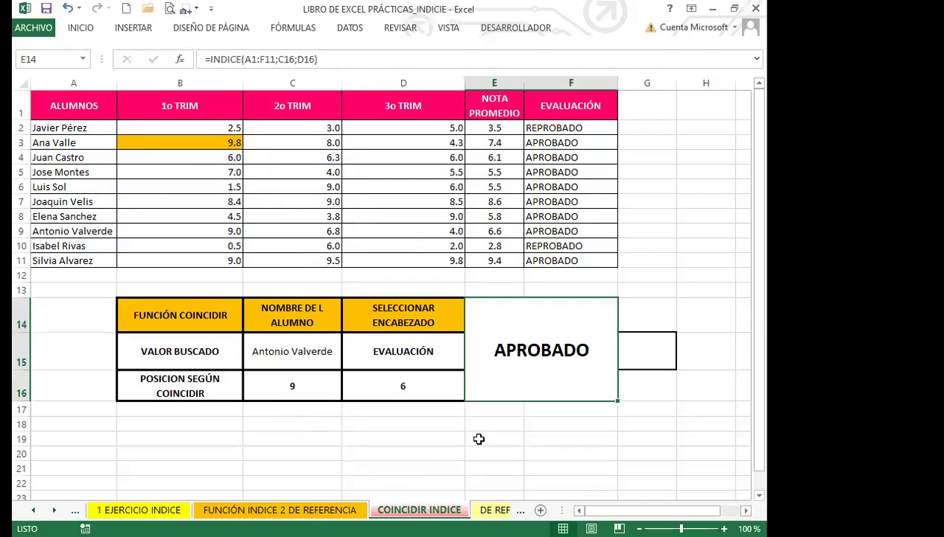
- Set C15 to the student listed in A5 and D15 to NOTA PROMEDIO, and check the result in E14
click(304, 348)
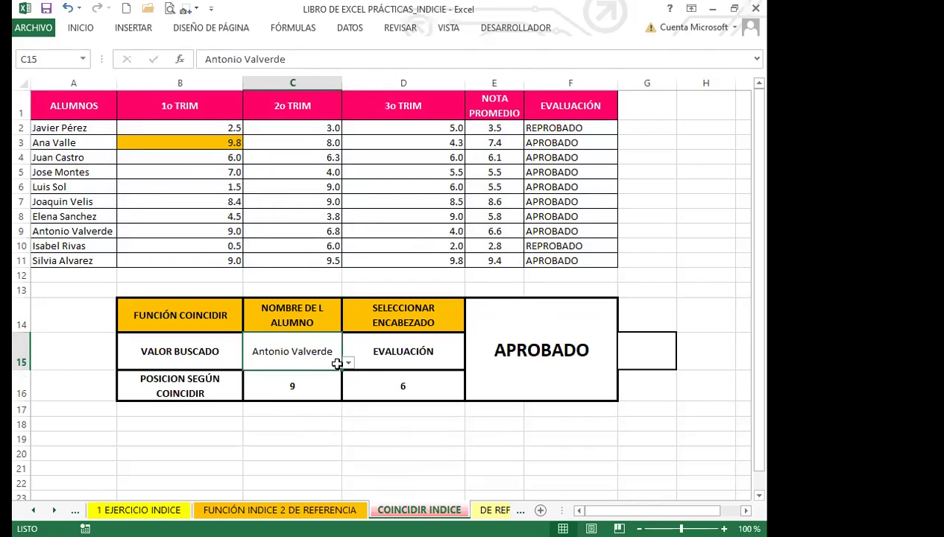
click(347, 362)
click(279, 385)
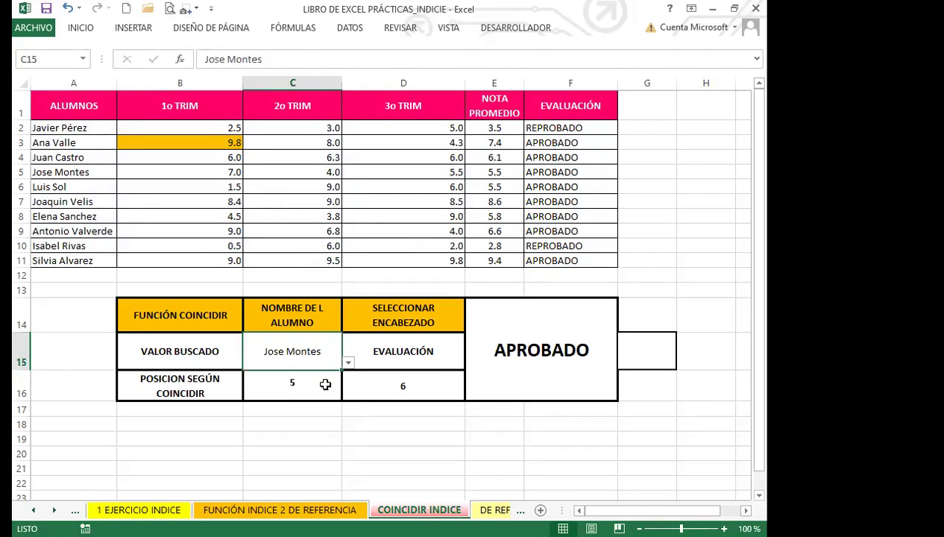
click(433, 354)
click(472, 363)
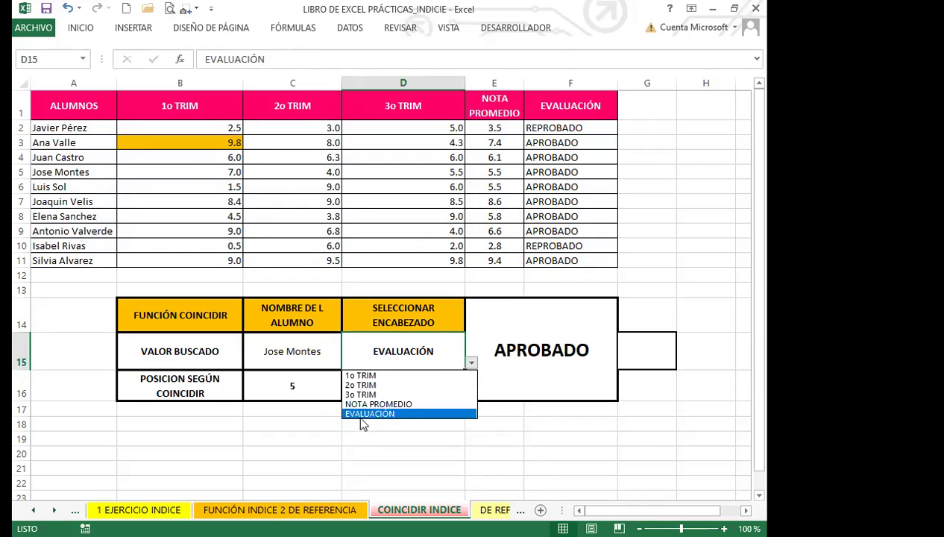
click(377, 402)
click(561, 367)
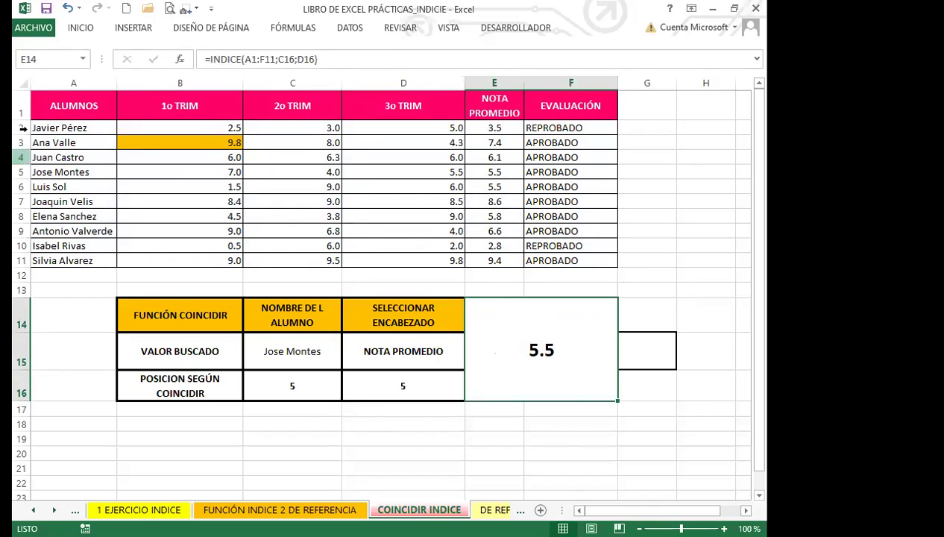
- Verify the INDICE result against the intersection of row 5 and column E in the grades table
click(21, 171)
ctrl+click(495, 82)
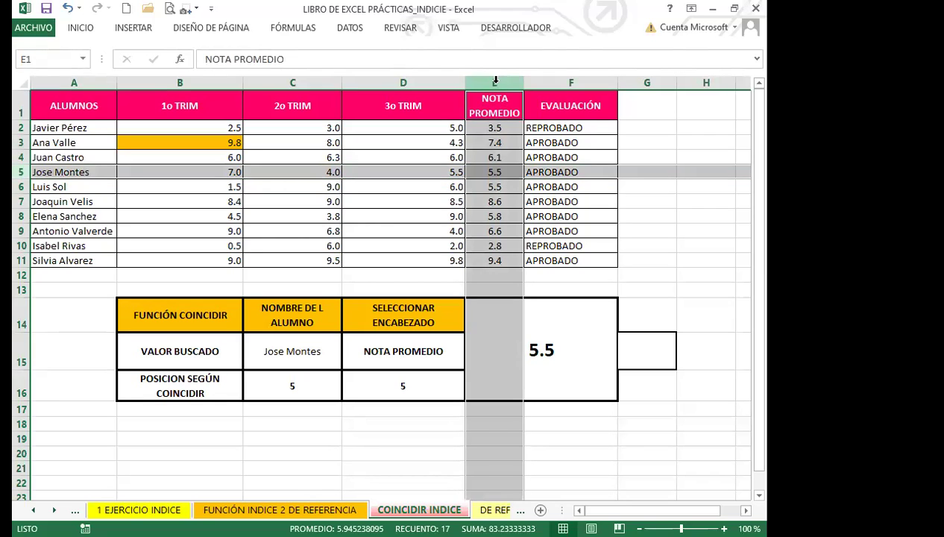
click(598, 363)
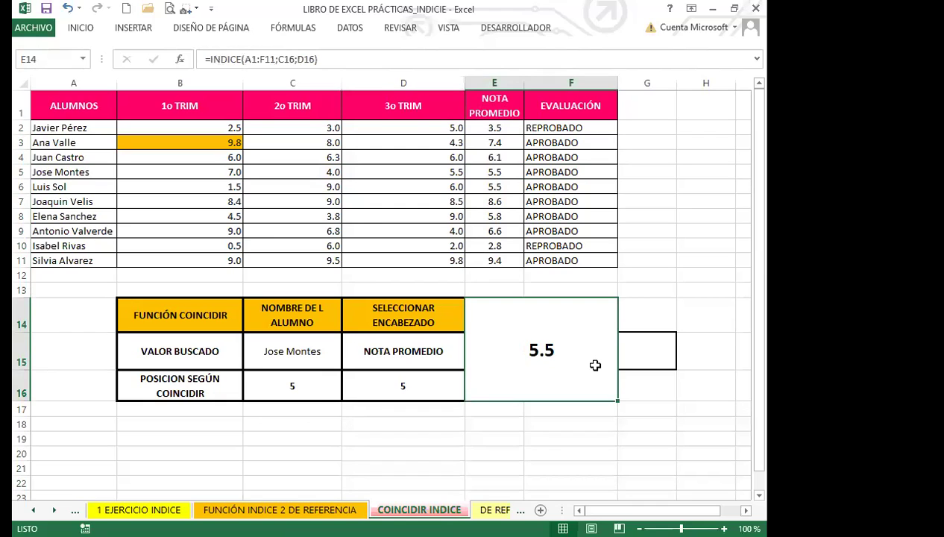
click(427, 411)
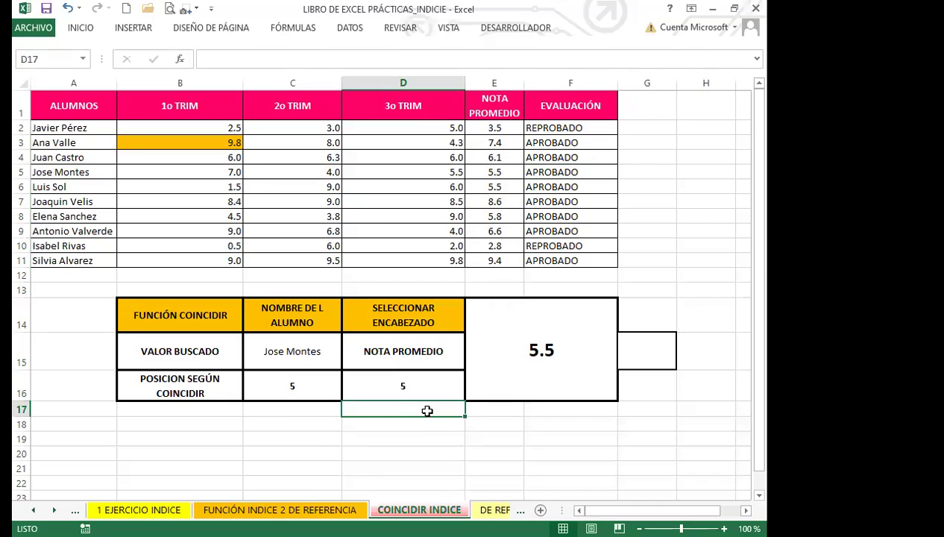
click(504, 425)
click(430, 416)
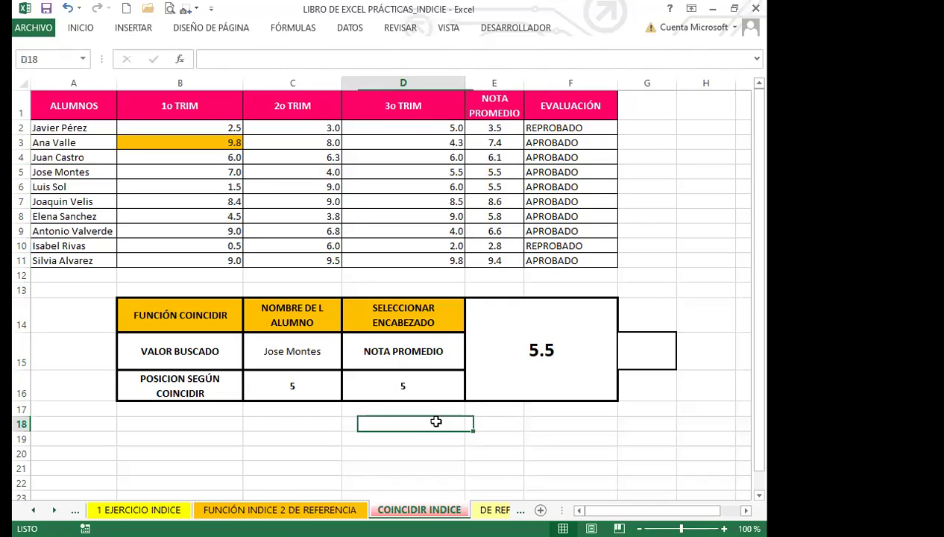